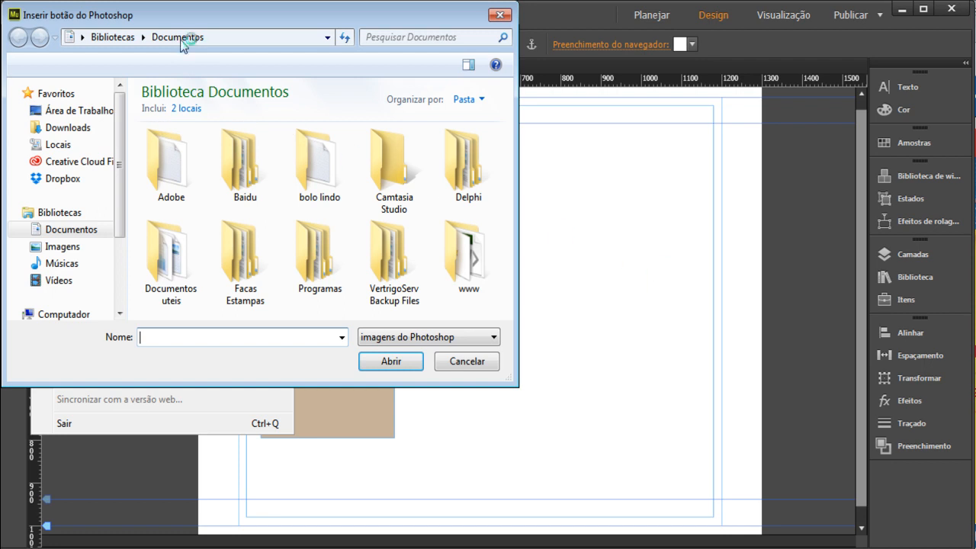
Step: Choose botao.psd from the Arquivos folder inside Curso de Adobe Muse on the desktop as the Photoshop button to insert
left_click(107, 113)
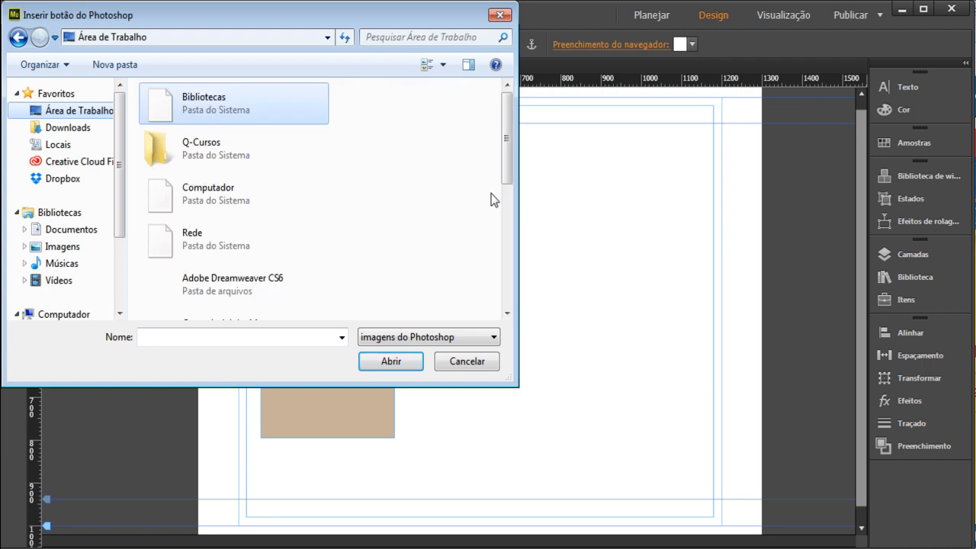
scroll(351, 179, "down", 3)
left_click(246, 216)
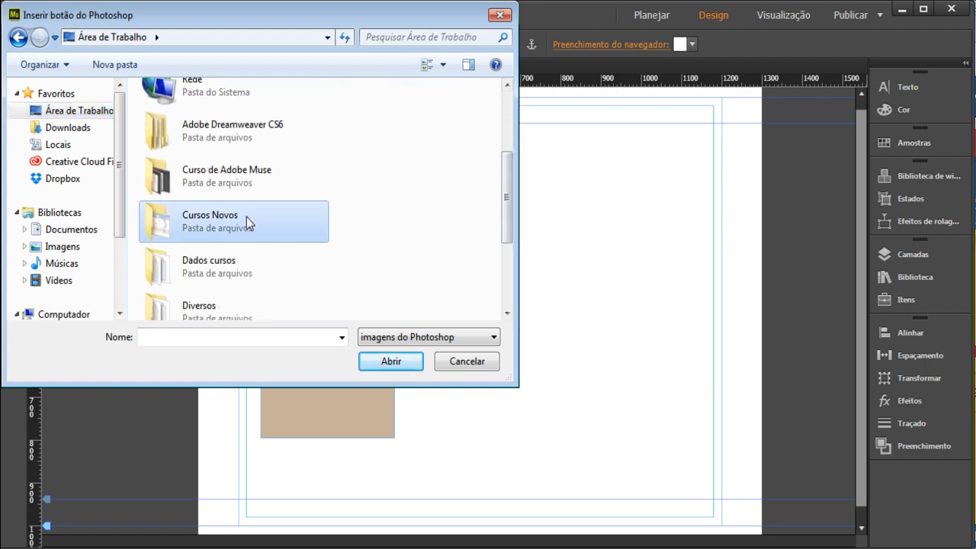
double_click(229, 180)
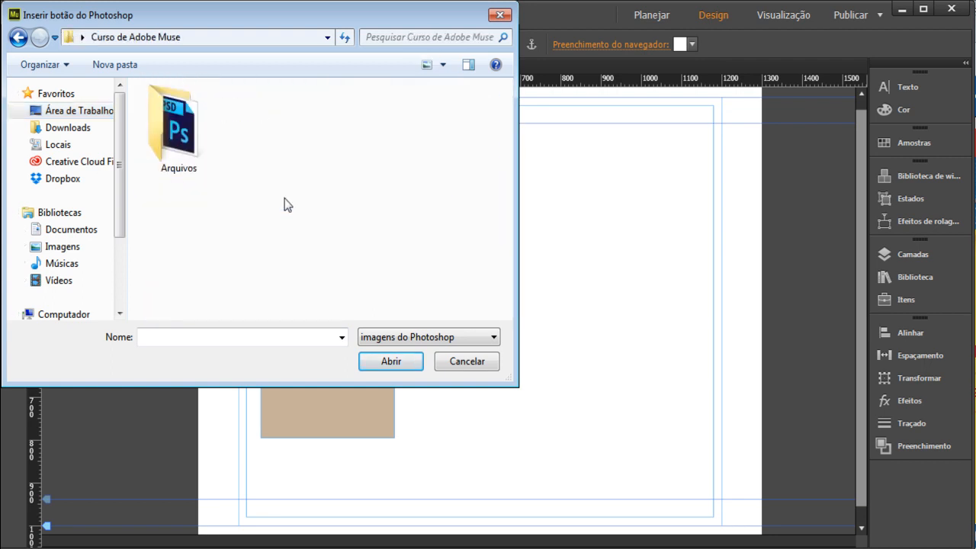
double_click(190, 164)
left_click(188, 142)
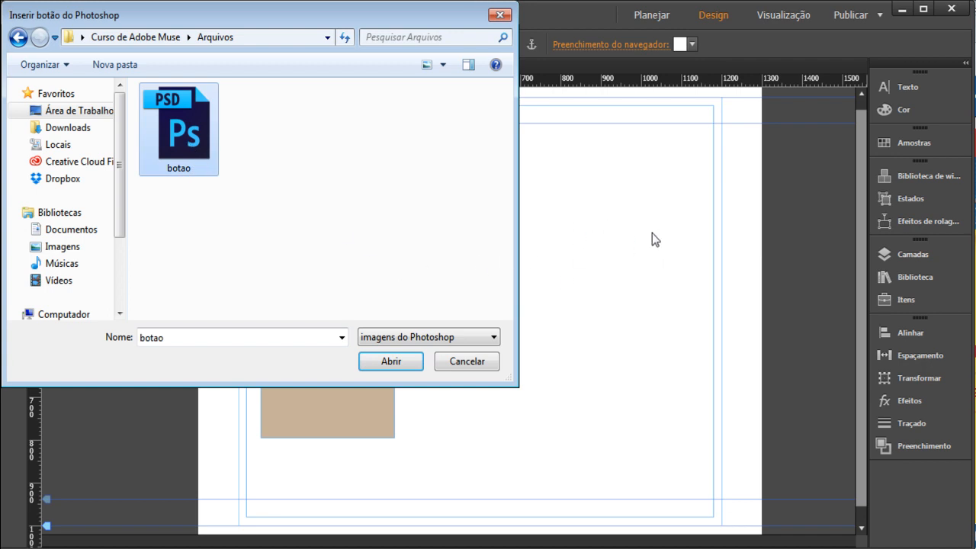
key("Return")
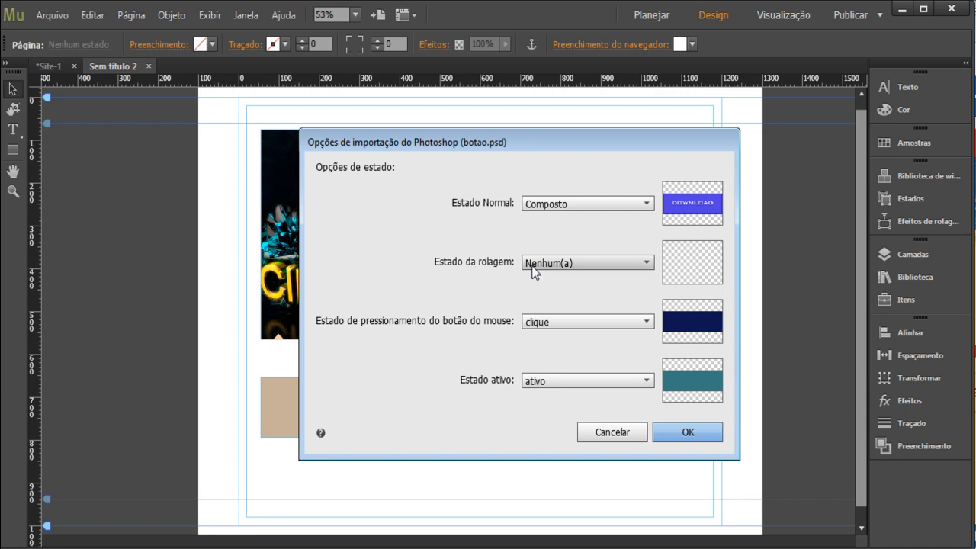
Step: Assign the Relover layer to the button's rollover state (Estado da rolagem) and accept the Photoshop import options
left_click(562, 264)
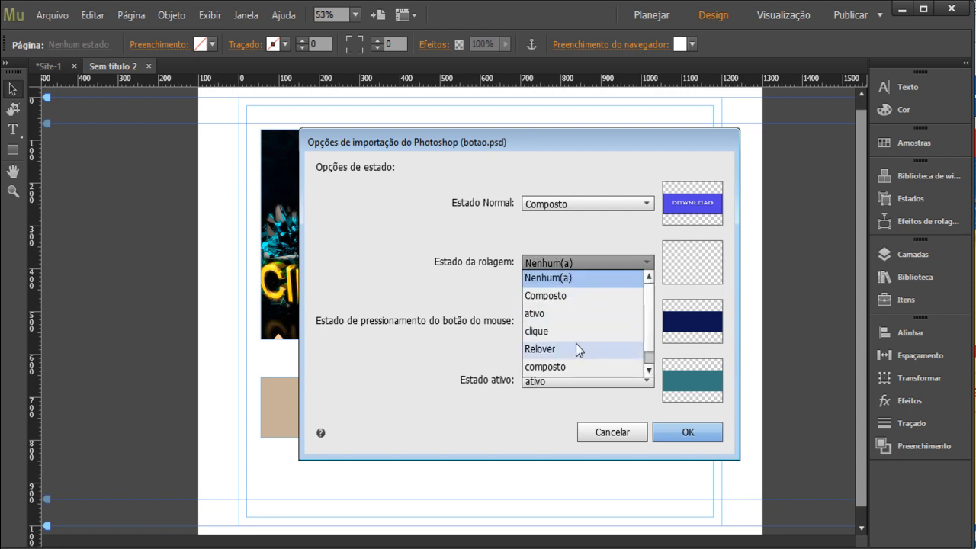
left_click(554, 349)
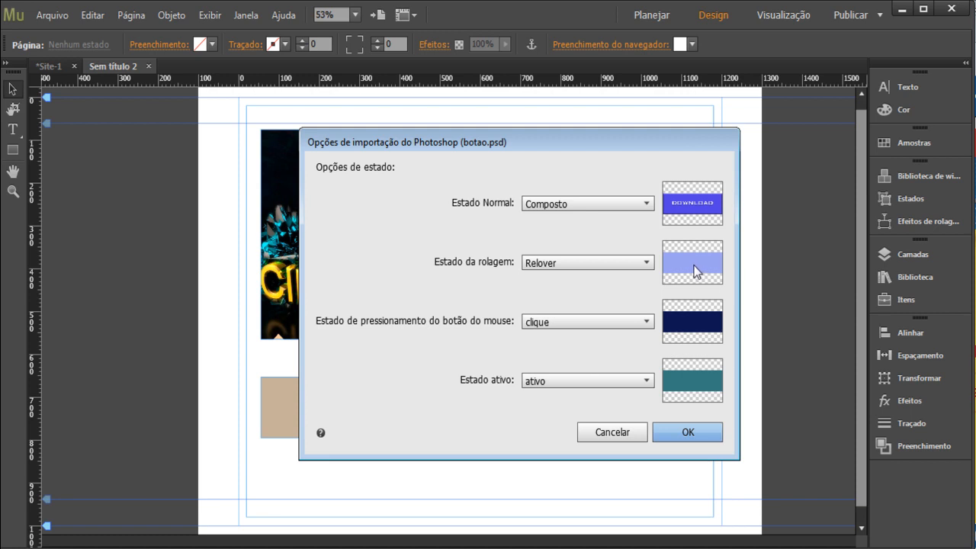
left_click(618, 262)
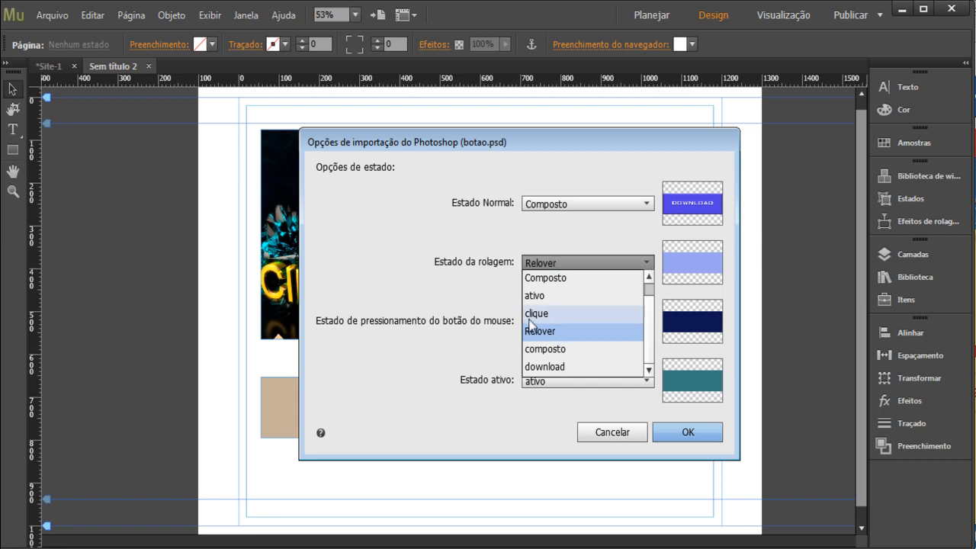
left_click(542, 336)
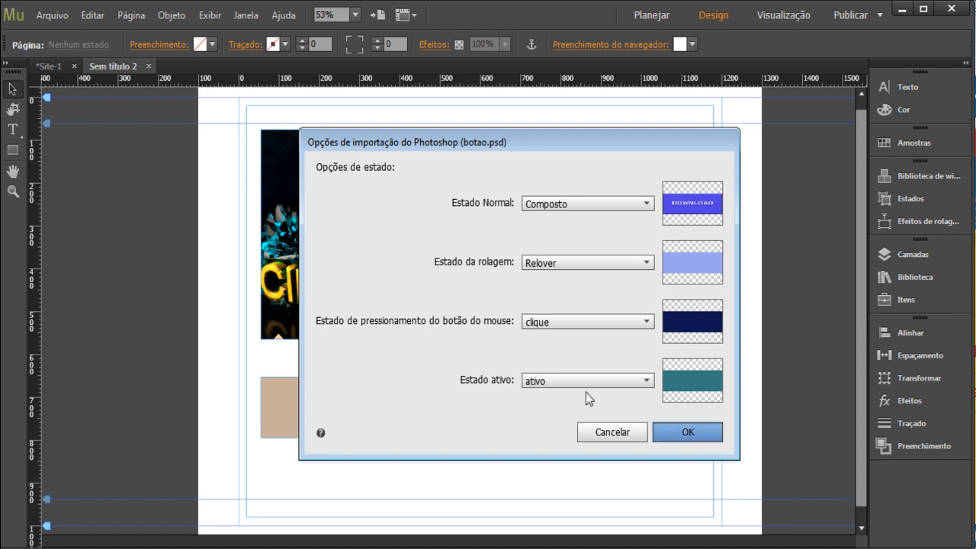
key("Return")
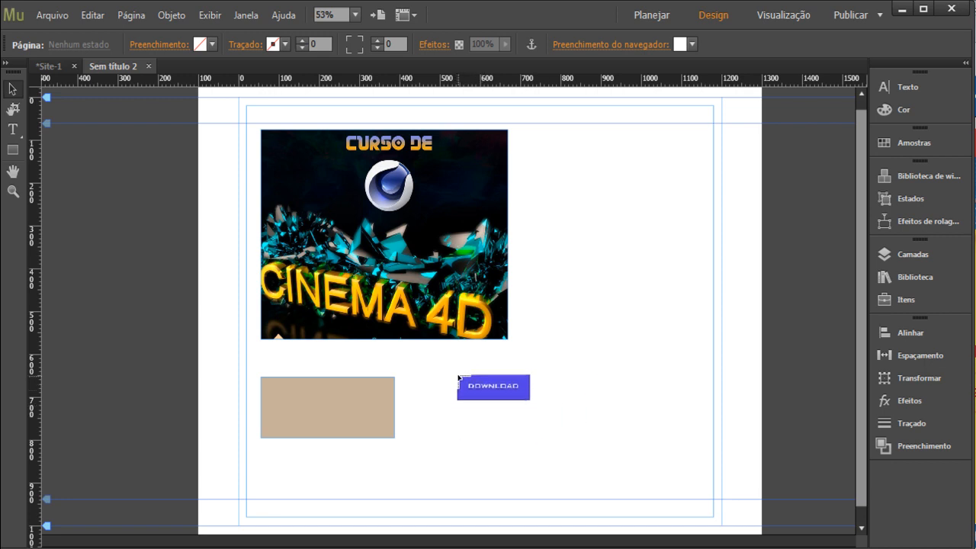
Step: Place the DOWNLOAD button beside the beige rectangle, below the Cinema 4D image, and narrow its frame to fit the artwork
left_click_drag(431, 373, 660, 446)
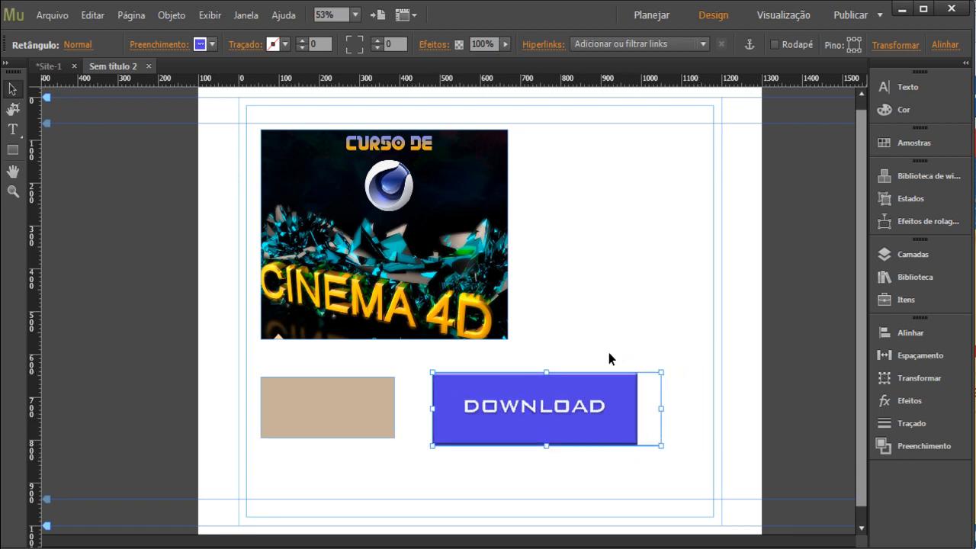
left_click(663, 424)
left_click(660, 407)
left_click_drag(661, 407, 636, 412)
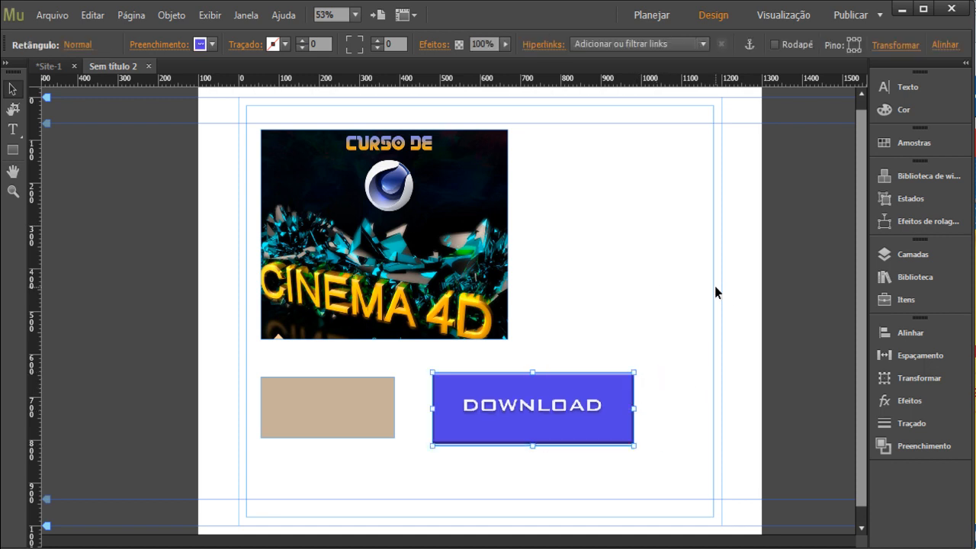
left_click(658, 349)
Step: Preview the page and examine the DOWNLOAD button below the Cinema 4D image
left_click(770, 18)
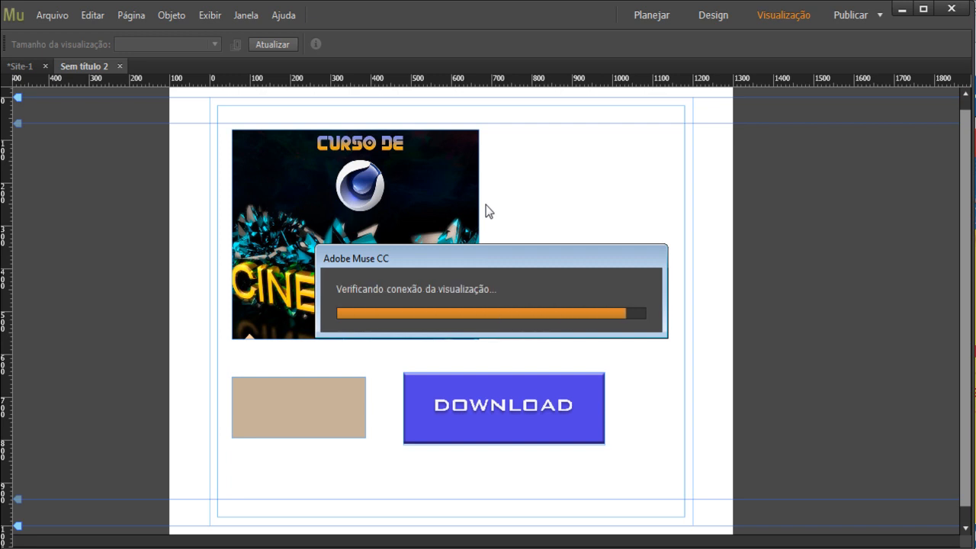
left_click(620, 350)
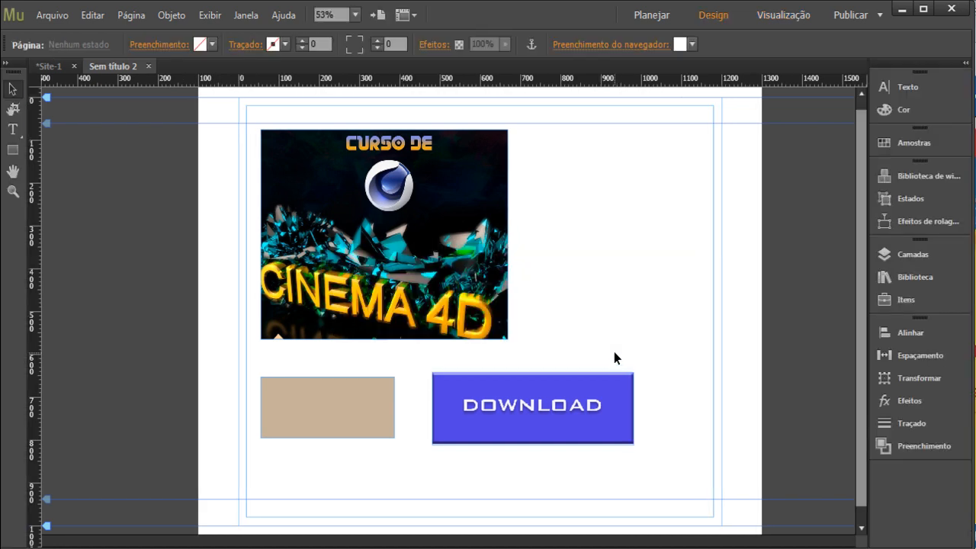
left_click(781, 16)
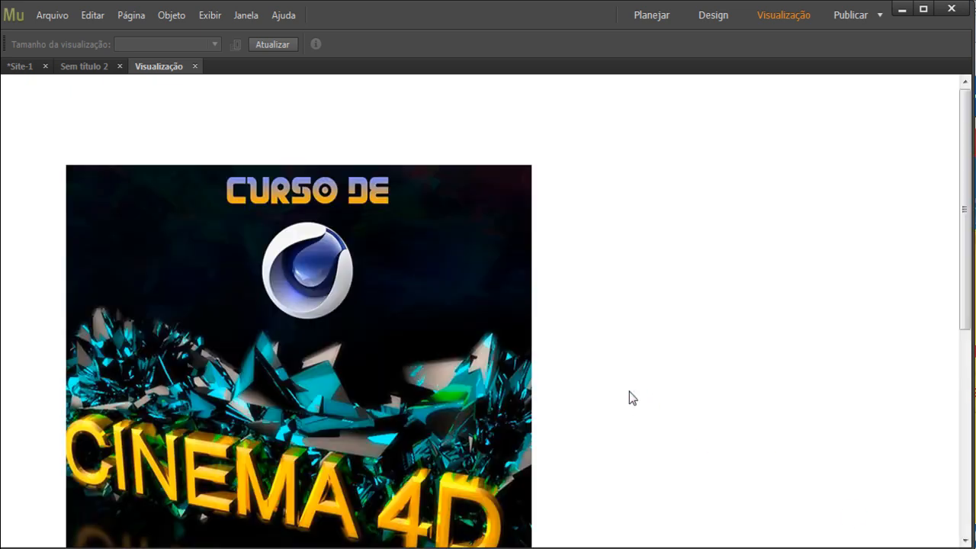
scroll(954, 359, "down", 4)
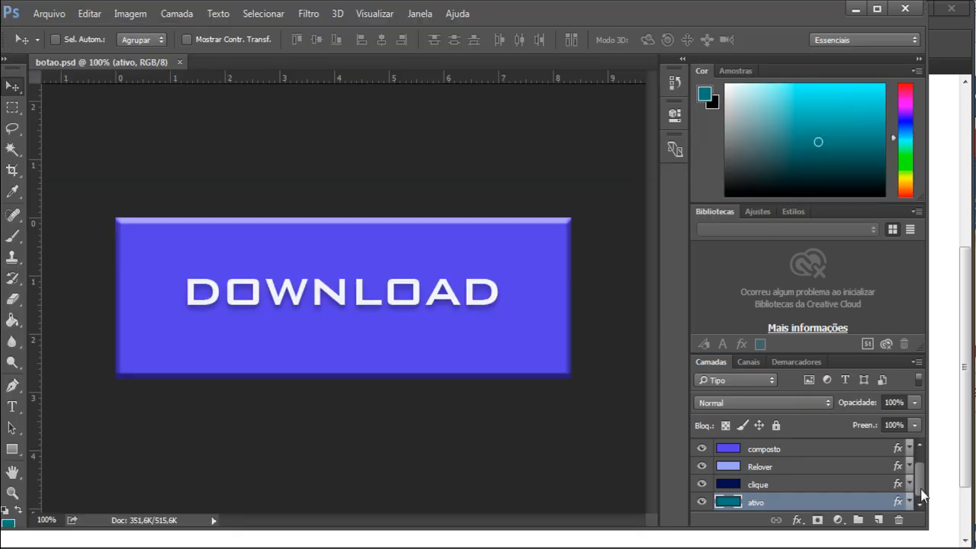
Step: Switch to Photoshop and inspect the download, composto, Relover, clique and ativo layers of botao.psd
left_click_drag(923, 496, 919, 465)
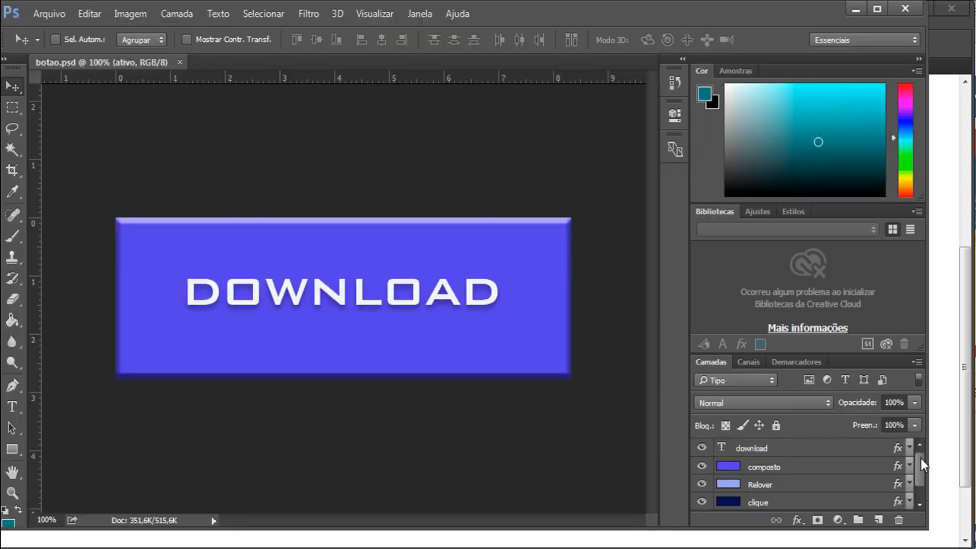
left_click(767, 454)
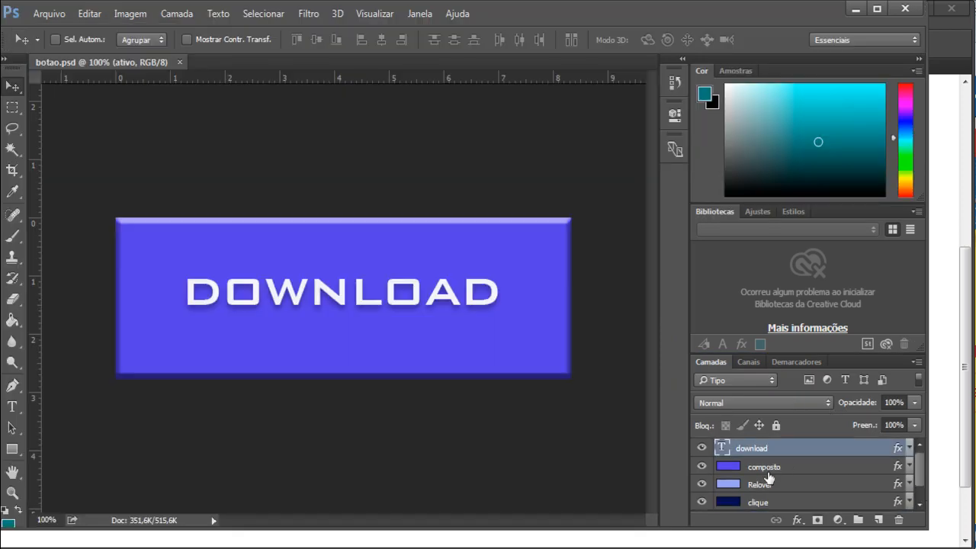
left_click(766, 468)
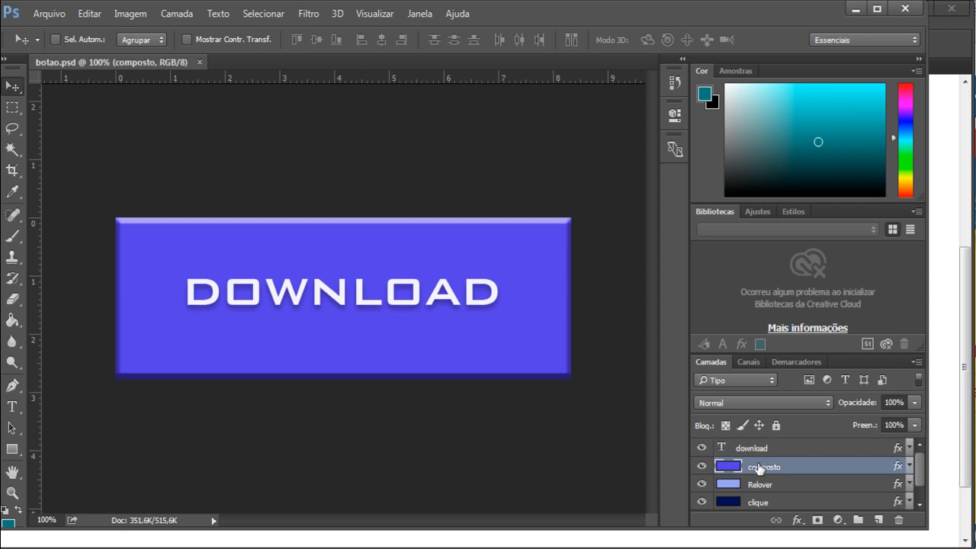
left_click(768, 490)
left_click(767, 502)
scroll(811, 483, "down", 1)
scroll(812, 486, "up", 1)
left_click(757, 467)
Step: Switch back to Adobe Muse, check the button's rollover state in the preview and return to design mode
key("alt+Tab")
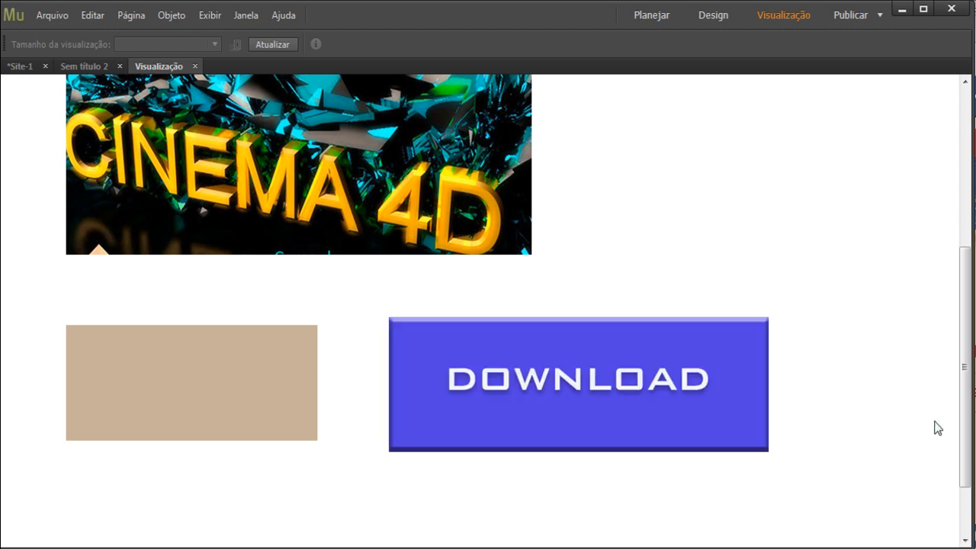
left_click_drag(965, 428, 964, 459)
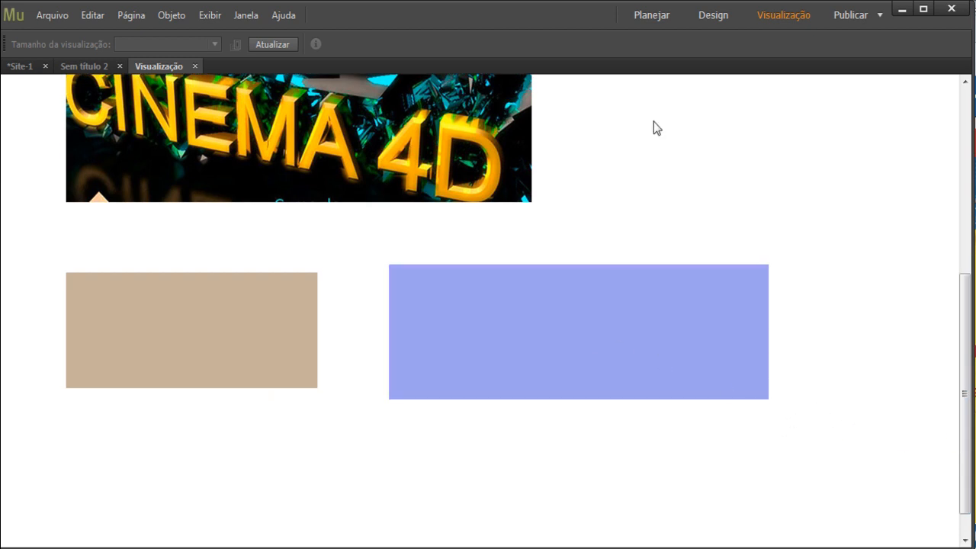
left_click(713, 17)
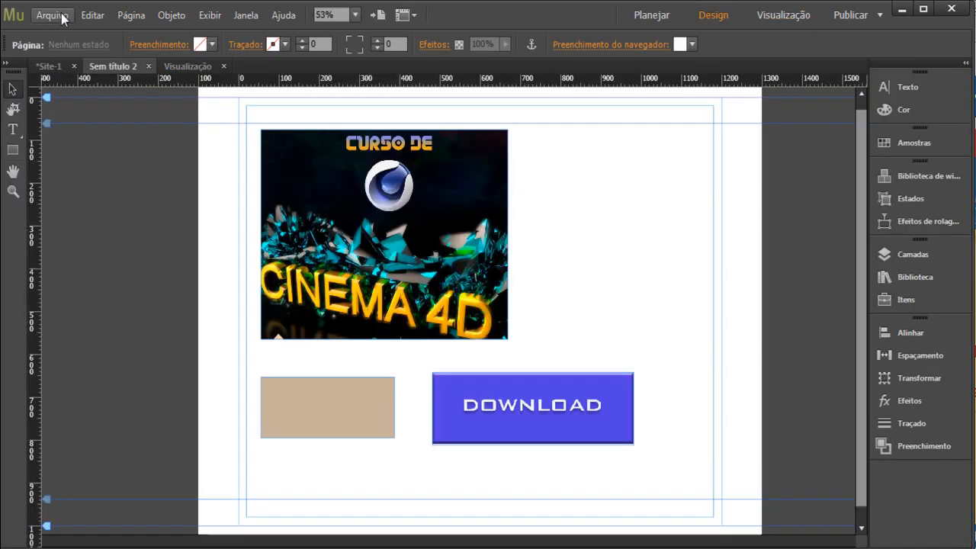
Step: Preview the site in the web browser and examine the DOWNLOAD button there
left_click(60, 15)
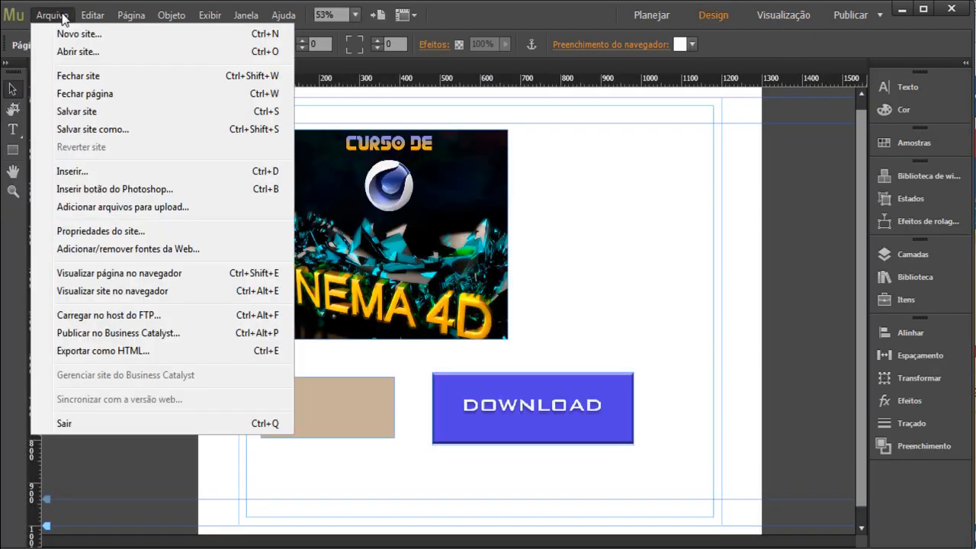
left_click(222, 293)
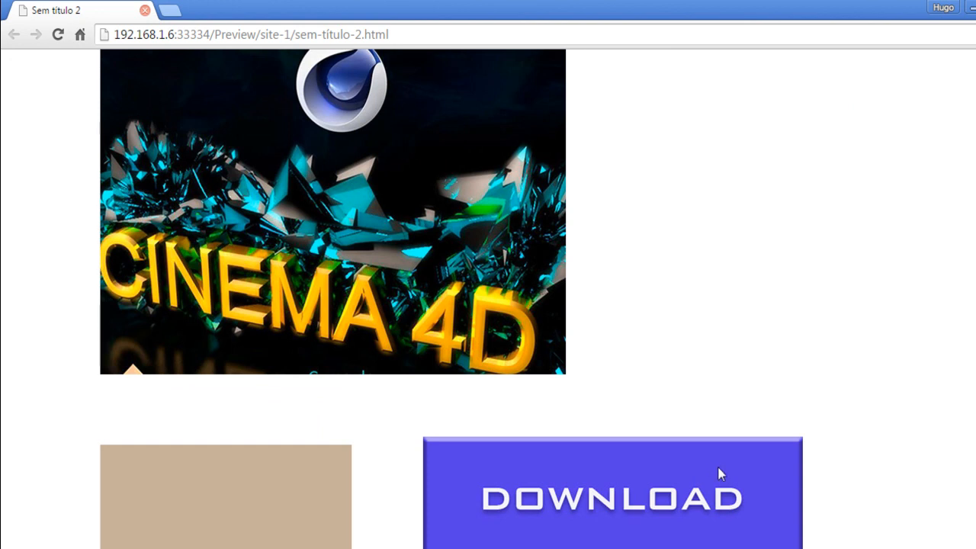
scroll(718, 466, "down", 2)
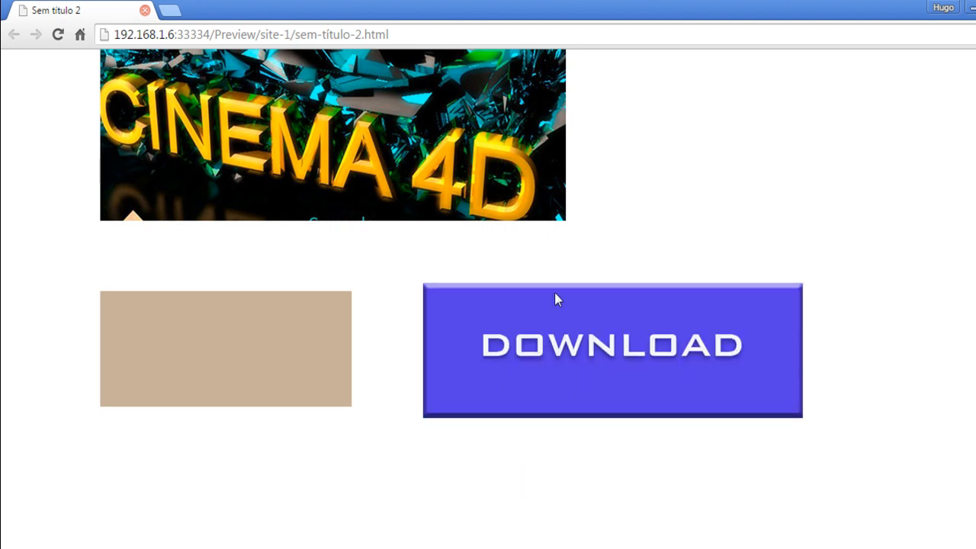
Step: Switch to Photoshop and make three duplicates of the download text layer in botao.psd
key("alt+Tab")
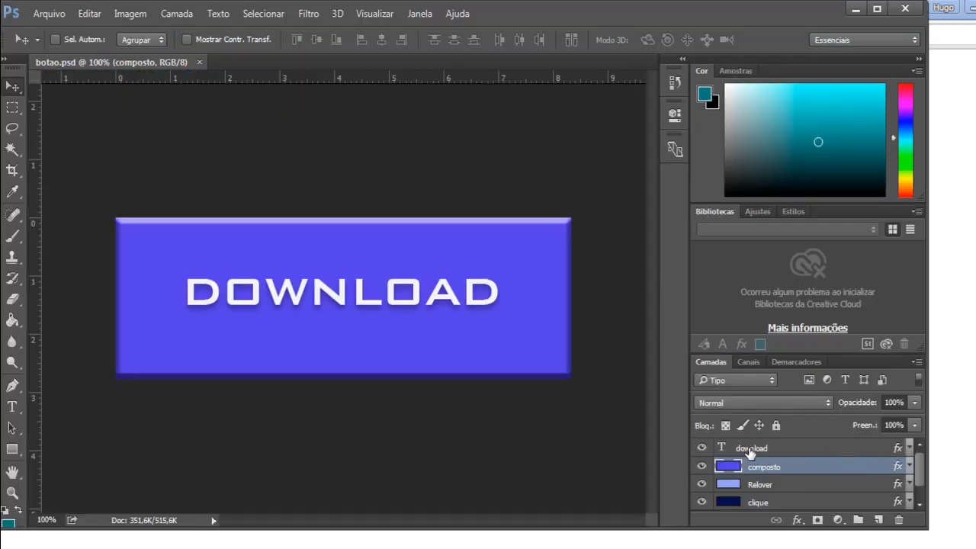
left_click(759, 450)
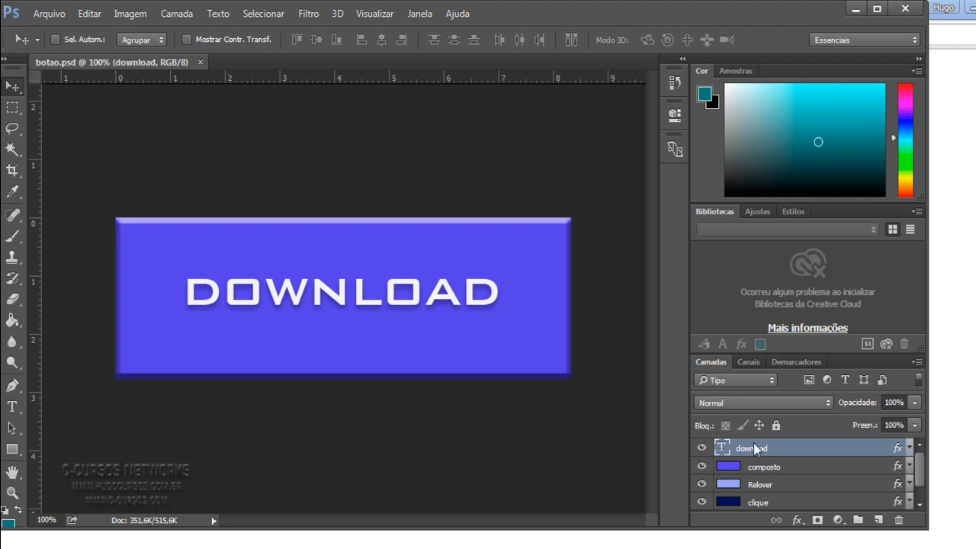
key("ctrl+j")
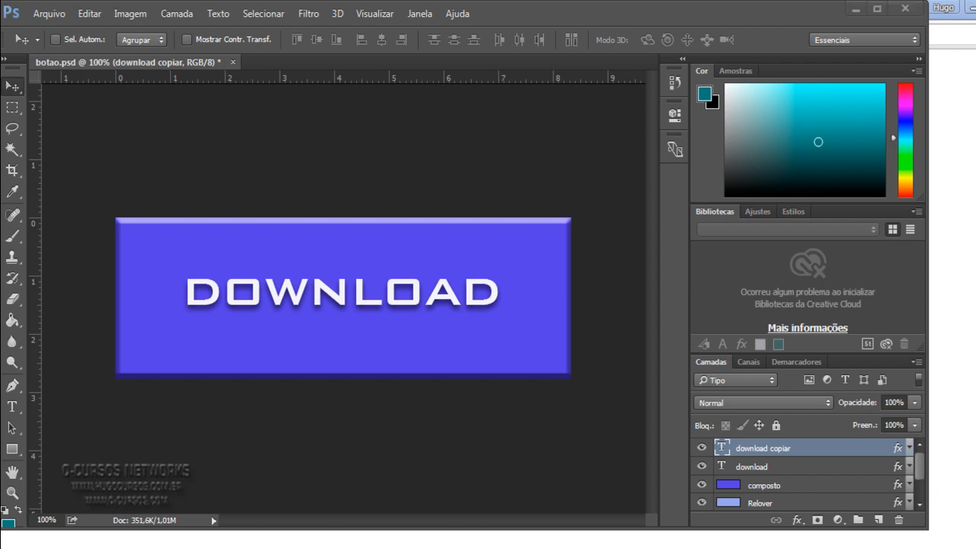
left_click(924, 470)
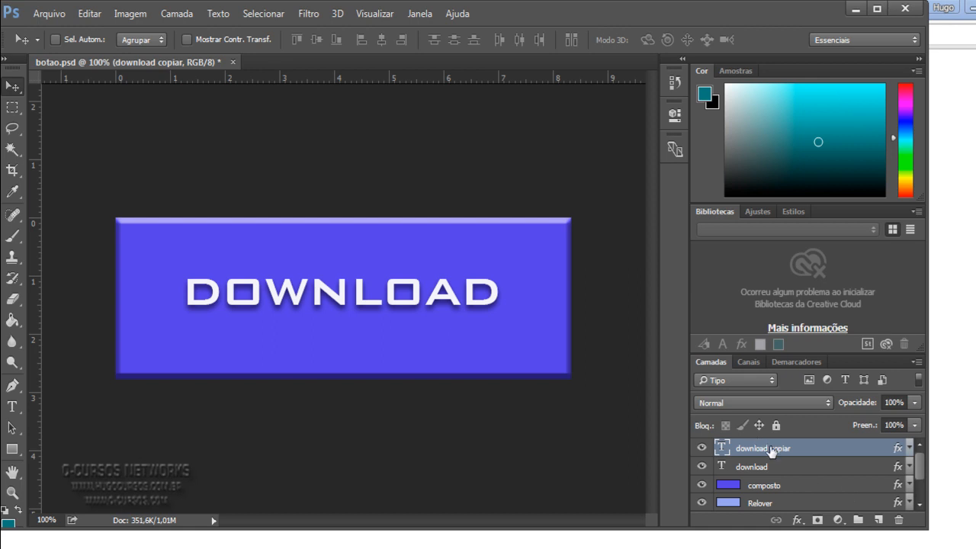
key("ctrl+j")
key("ctrl+j")
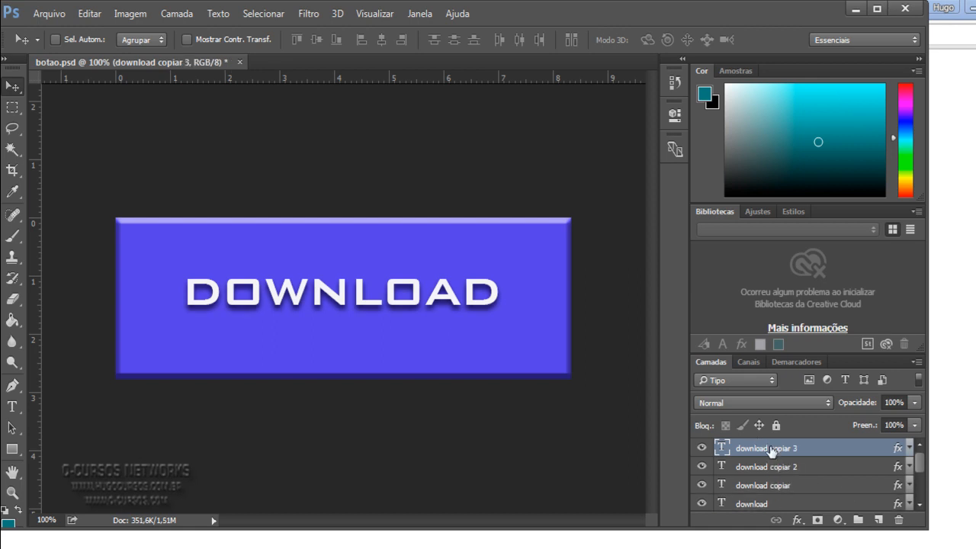
Step: Arrange the duplicated download text layers so that one sits directly above each of the Relover, clique and ativo layers
mouse_move(921, 471)
left_mouse_down()
mouse_move(923, 492)
mouse_move(923, 476)
left_mouse_up()
left_click(778, 464)
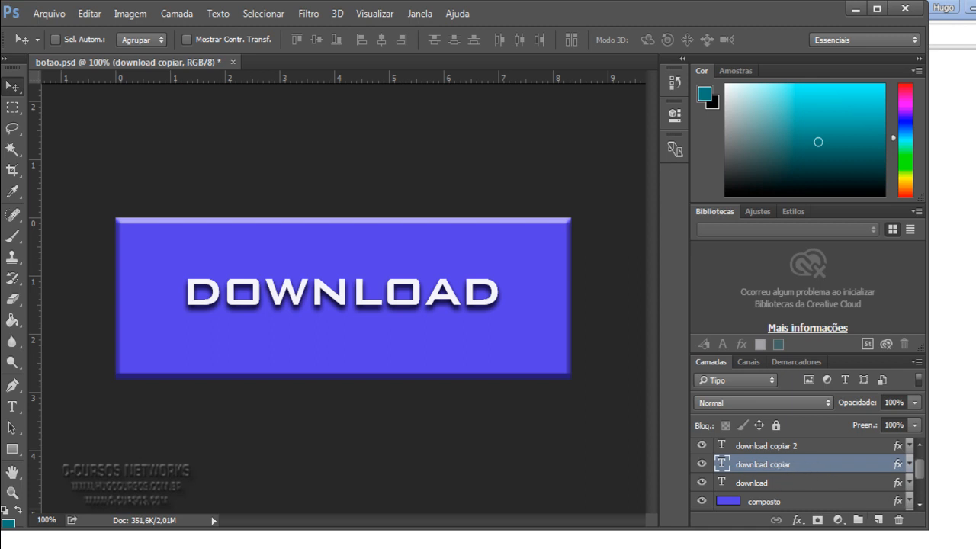
key("ctrl+j")
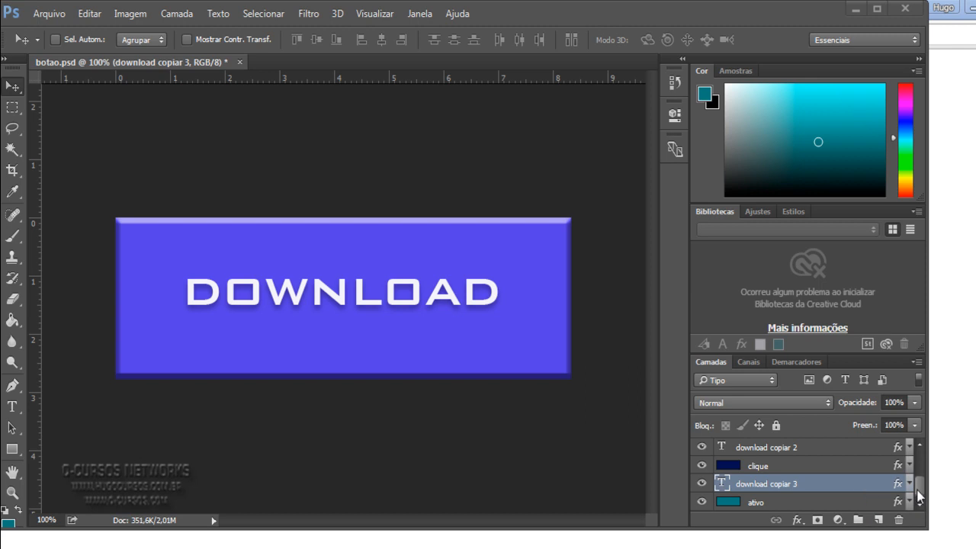
left_click(772, 451)
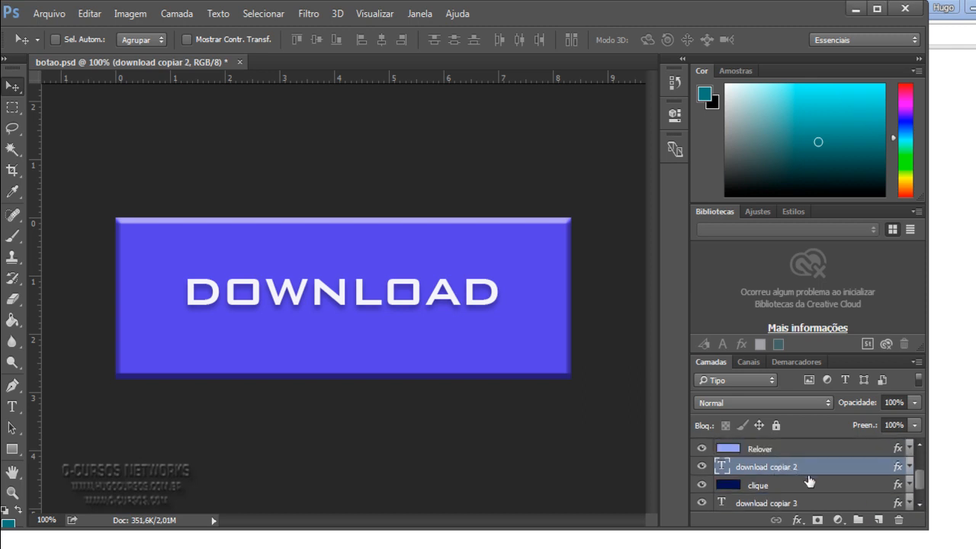
Step: Save botao.psd with the rearranged download text layers
scroll(810, 481, "up", 3)
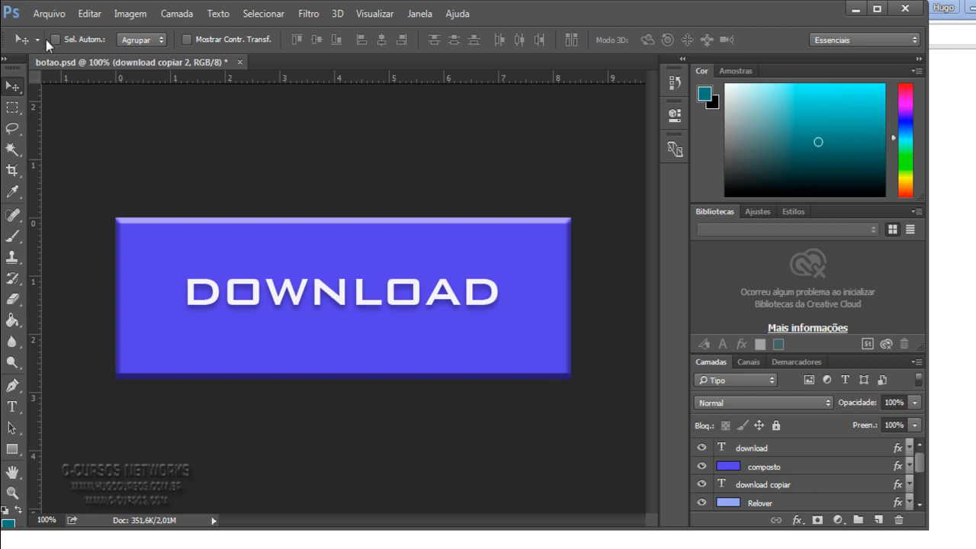
left_click(46, 13)
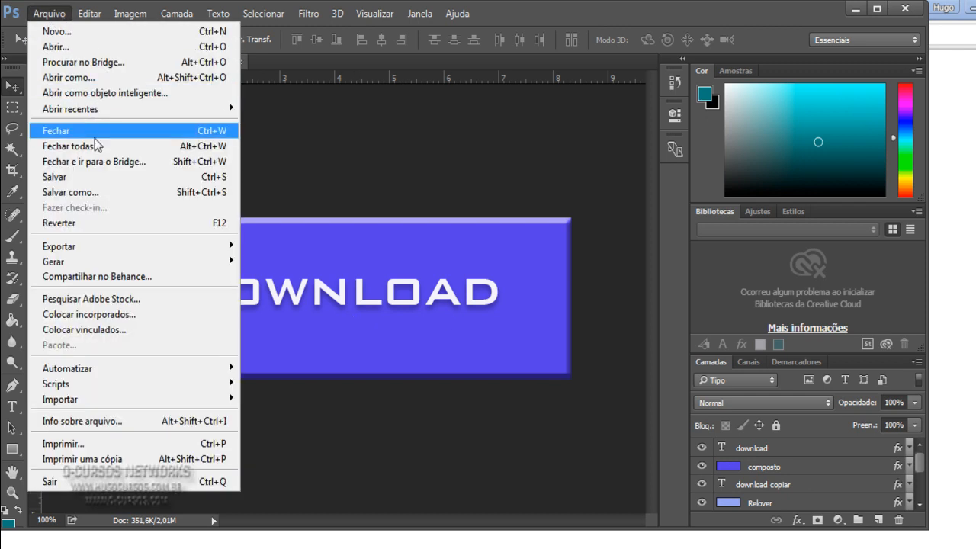
left_click(99, 177)
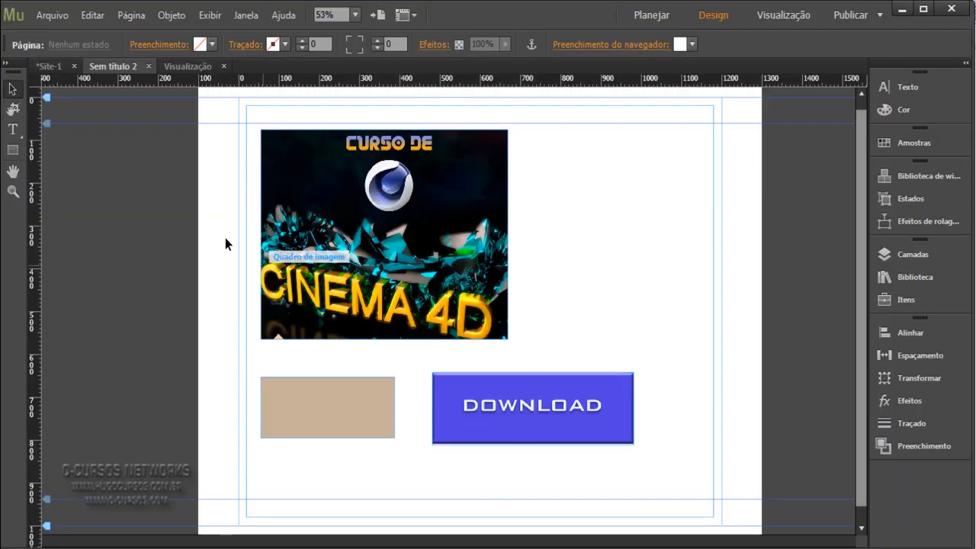
left_click(52, 17)
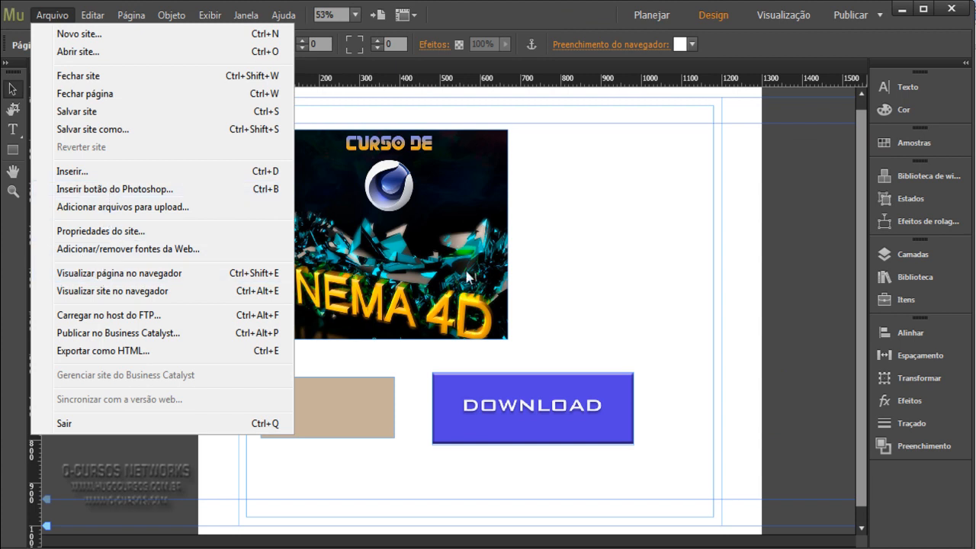
key("ctrl+b")
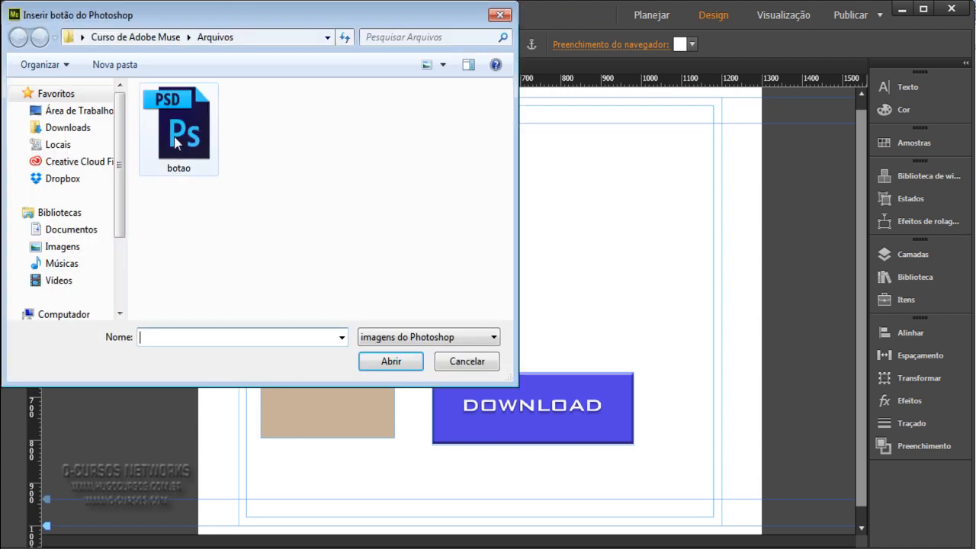
double_click(176, 142)
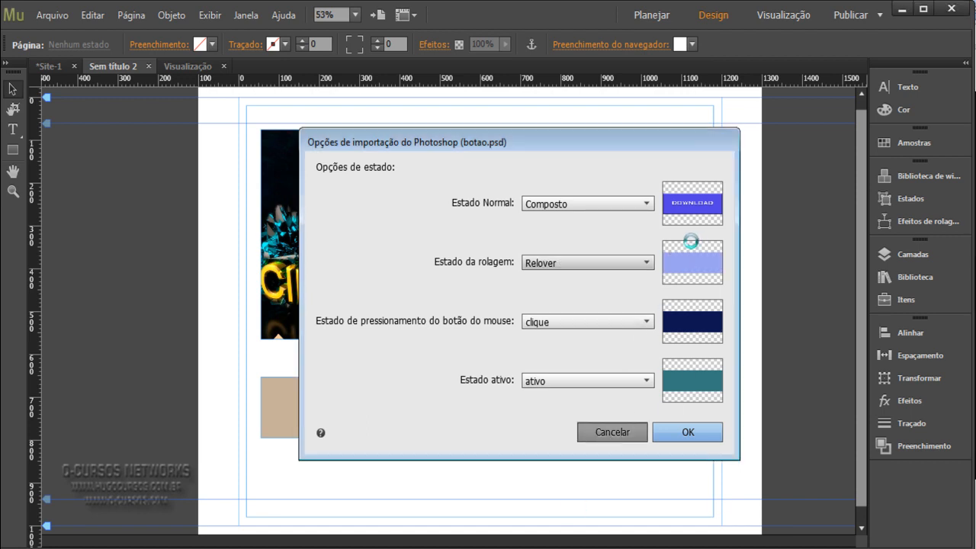
left_click(688, 433)
Step: Switch to Photoshop and examine how the download text copies pair with the Relover, clique and ativo layers
key("alt+Tab")
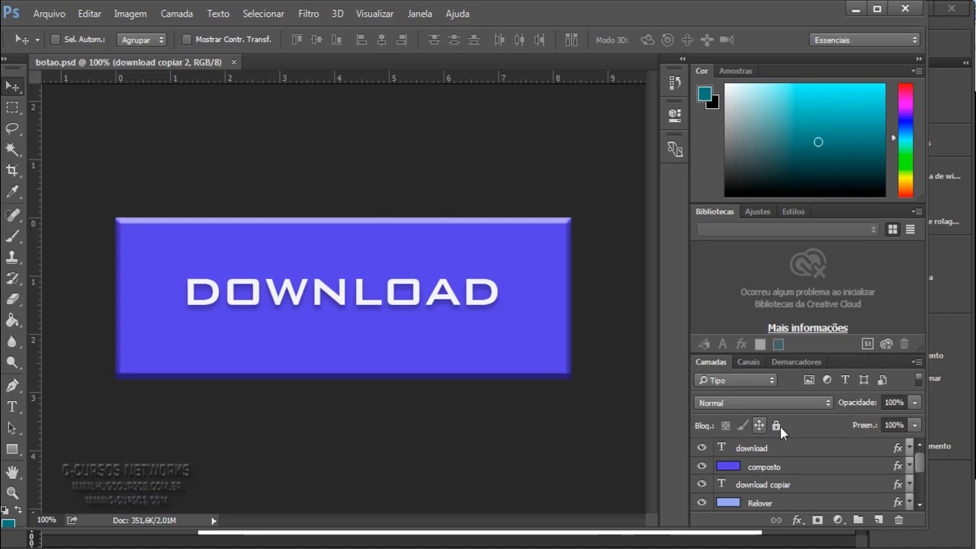
left_click(775, 493)
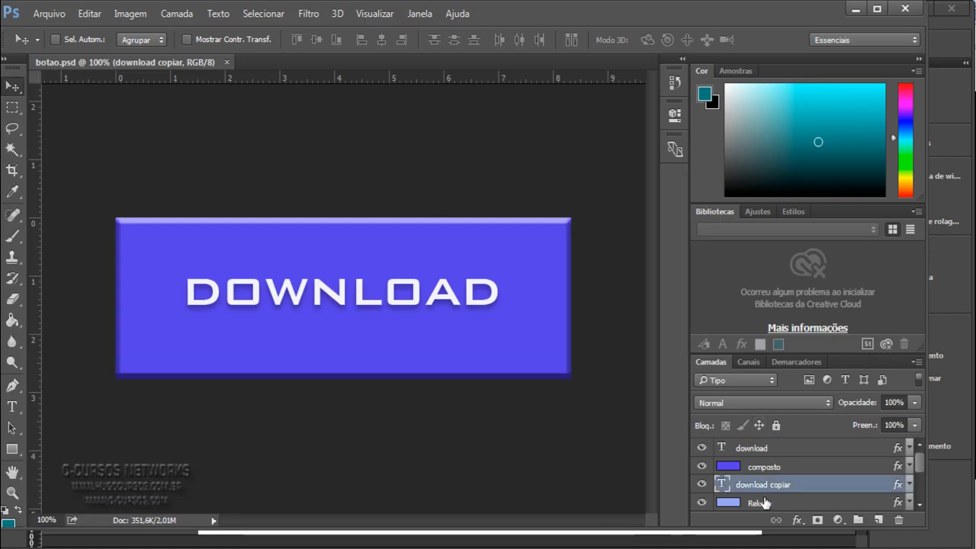
left_click(765, 502)
left_click(764, 486)
scroll(770, 496, "down", 3)
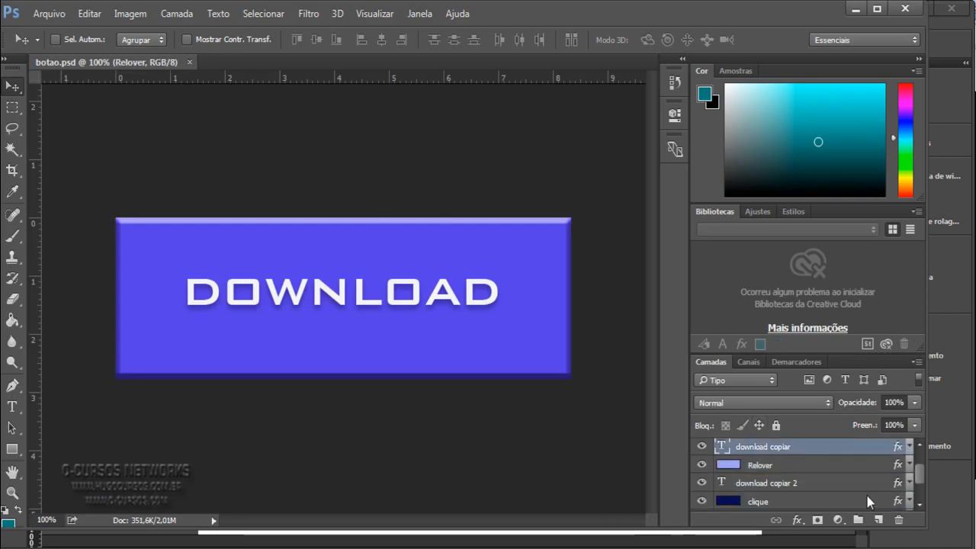
left_click(776, 501)
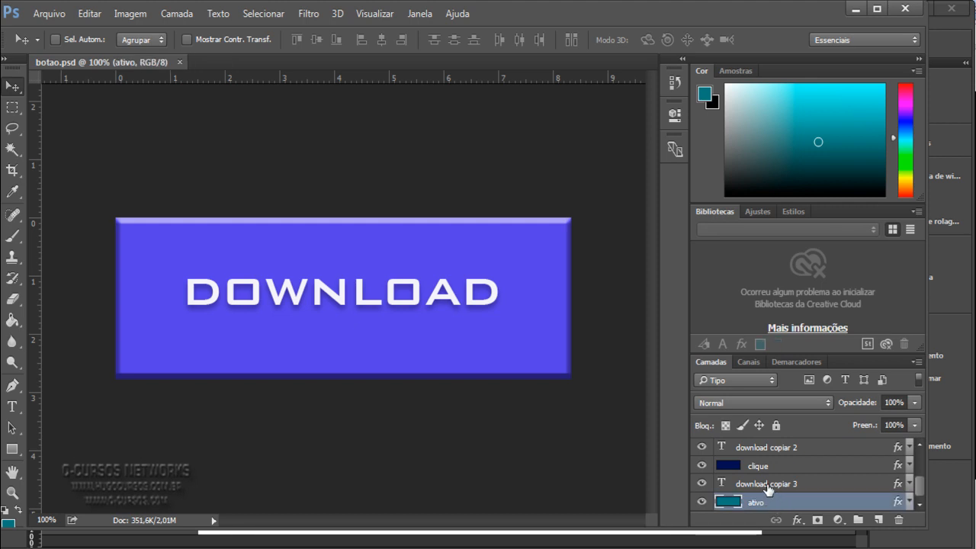
left_click(767, 486)
left_click(763, 501)
Step: Merge the download copiar 3 text layer with the ativo layer into one layer
left_click(765, 489)
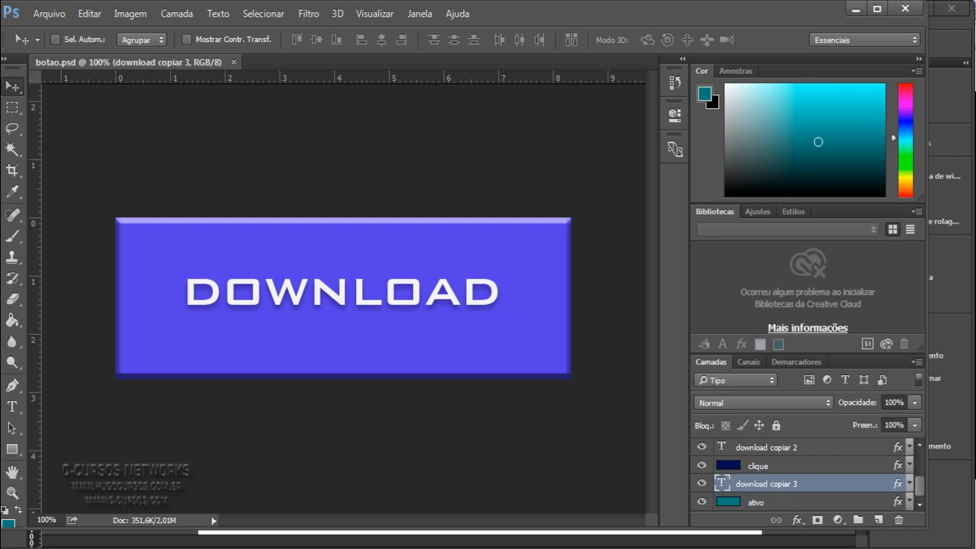
left_click(781, 500, "shift")
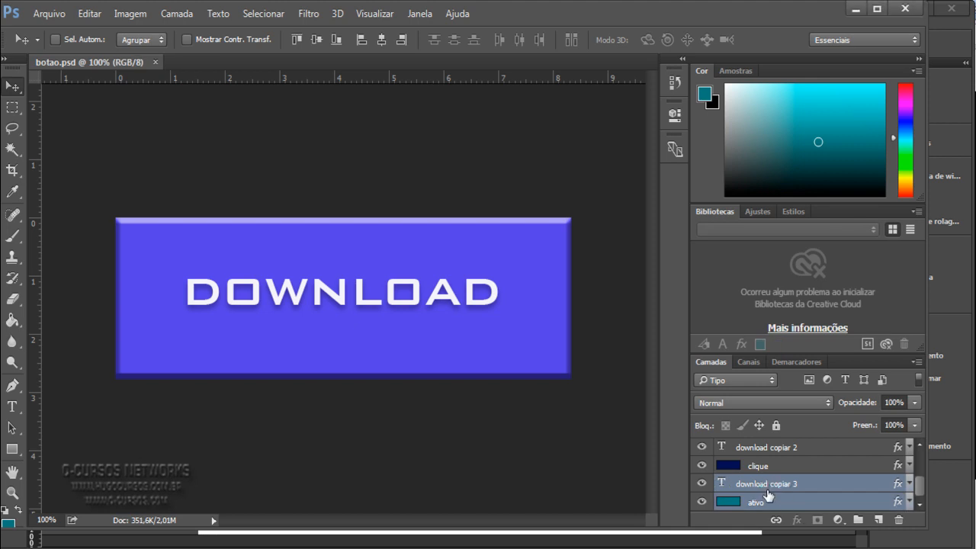
right_click(766, 486)
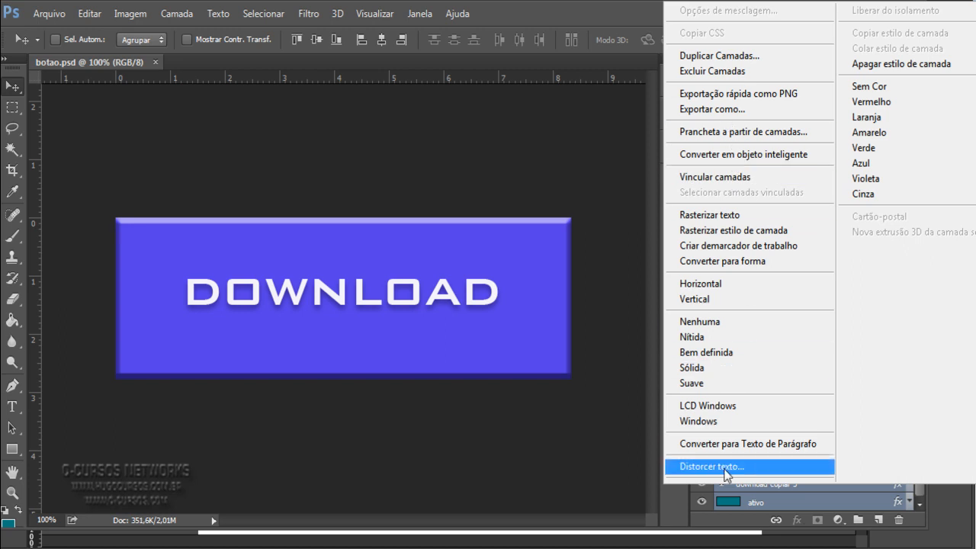
left_click(754, 503)
right_click(756, 503)
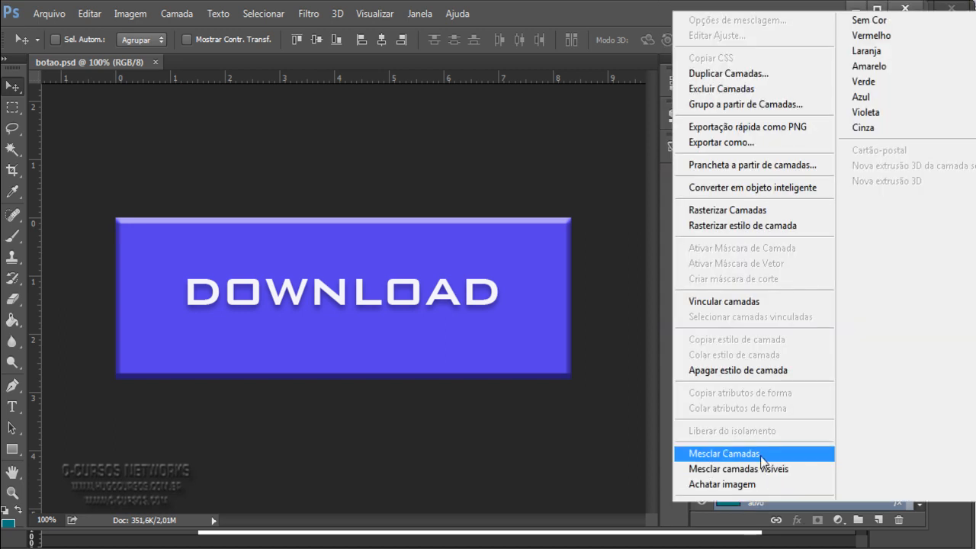
left_click(765, 454)
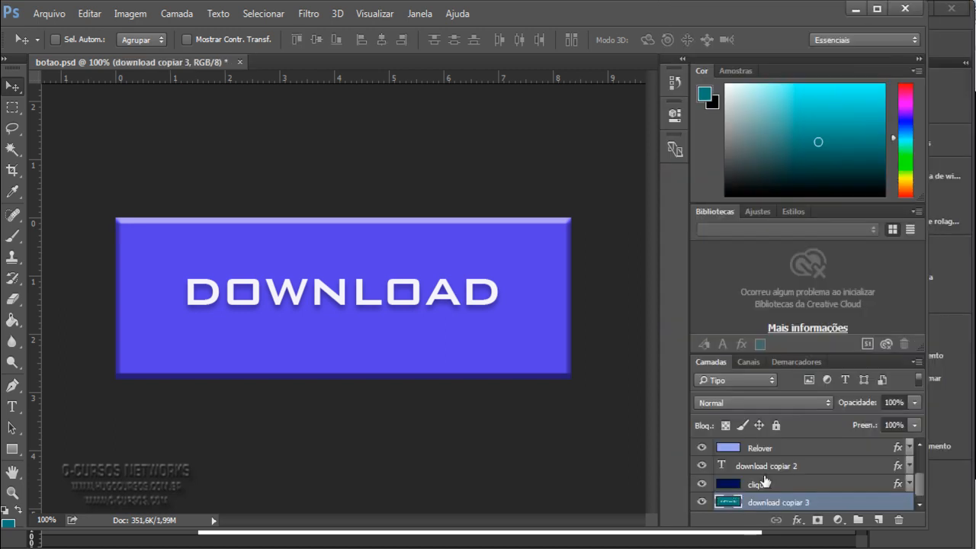
Step: Merge the download copiar 2 text layer with the clique layer into one layer
left_click(763, 488)
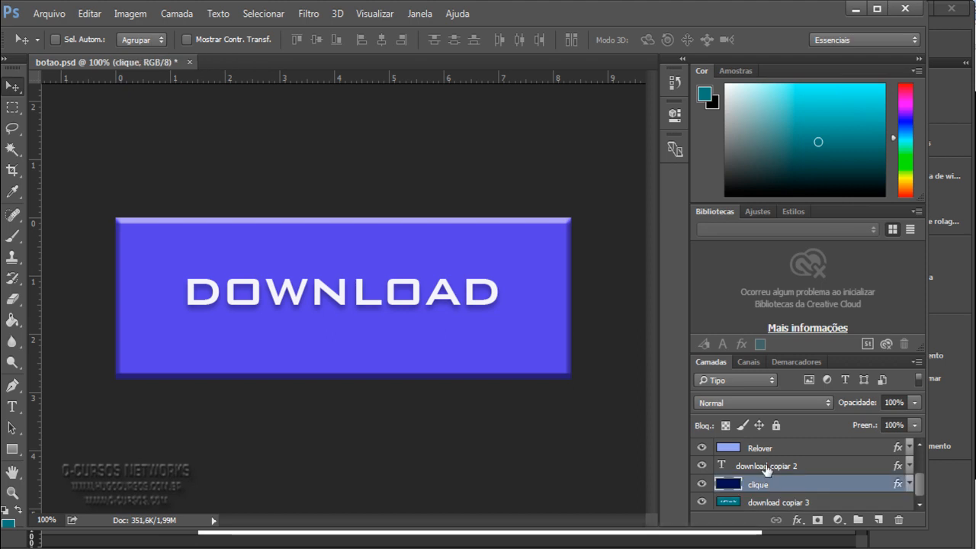
left_click(762, 466, "ctrl")
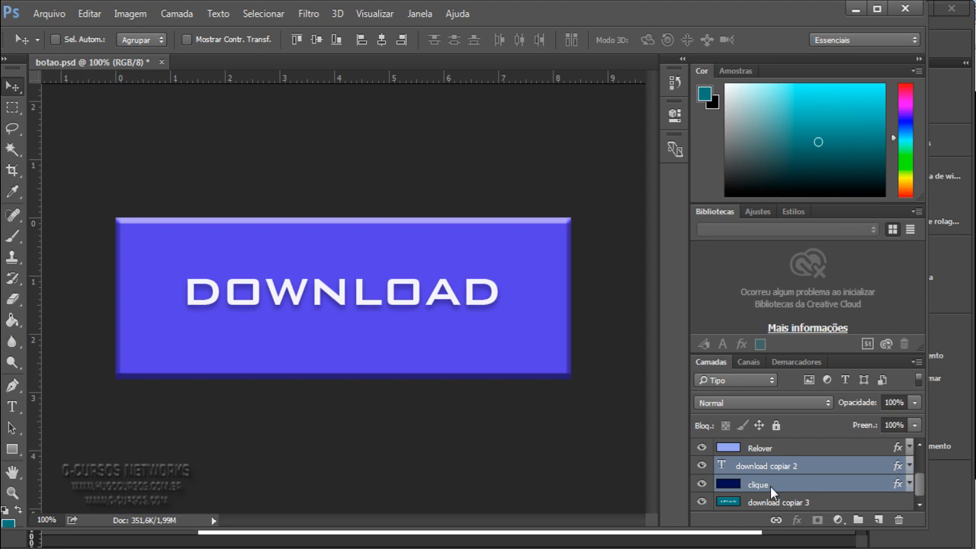
right_click(772, 487)
left_click(463, 539)
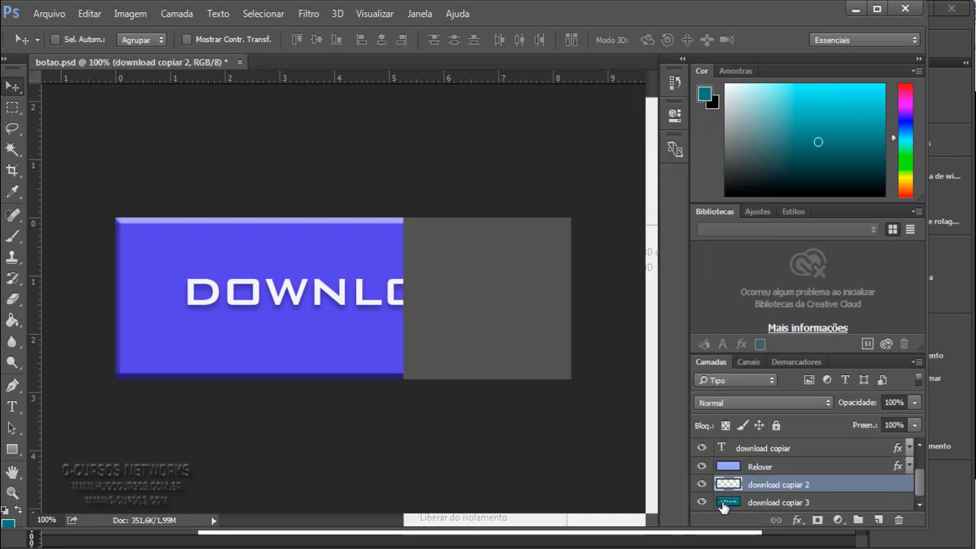
Step: Merge the download copiar text layer with the Relover layer into one layer
left_click(763, 481)
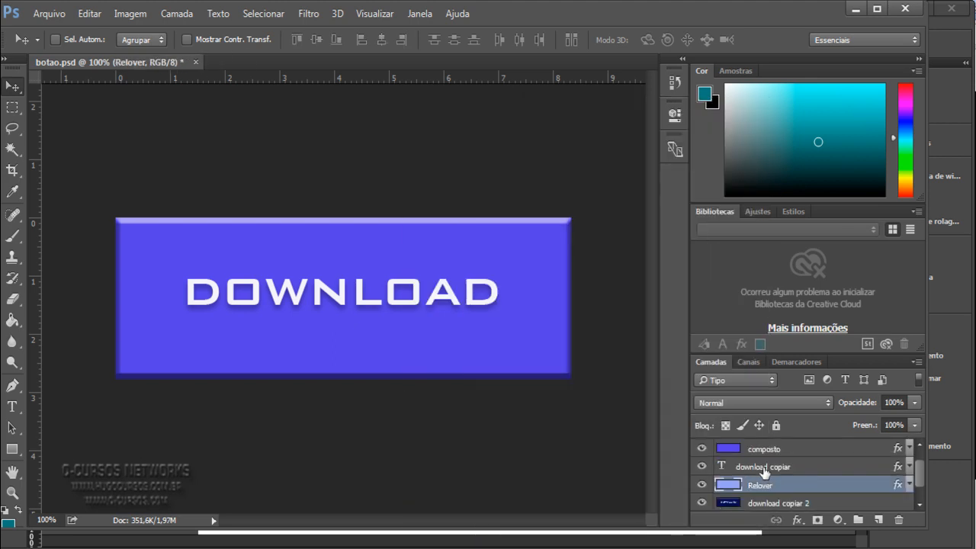
left_click(763, 468)
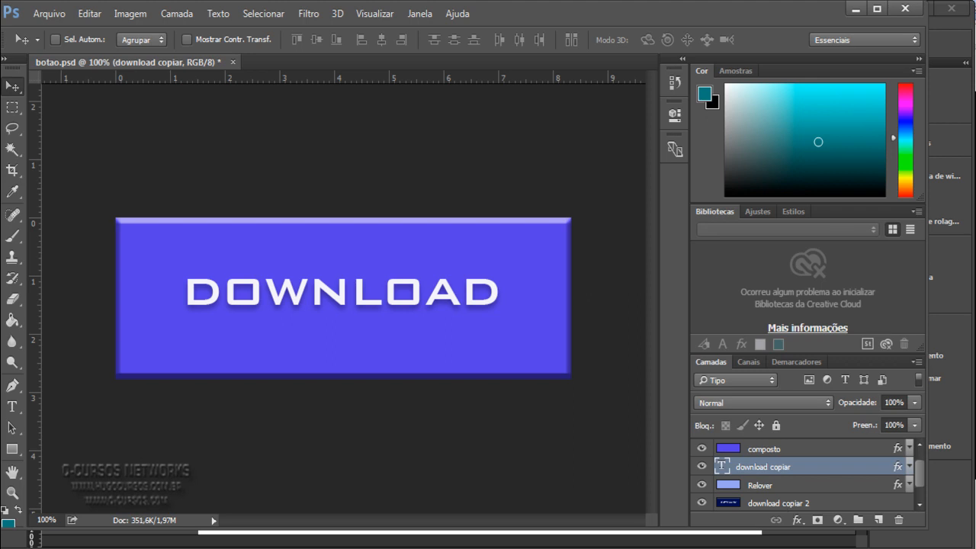
left_click(763, 485, "shift")
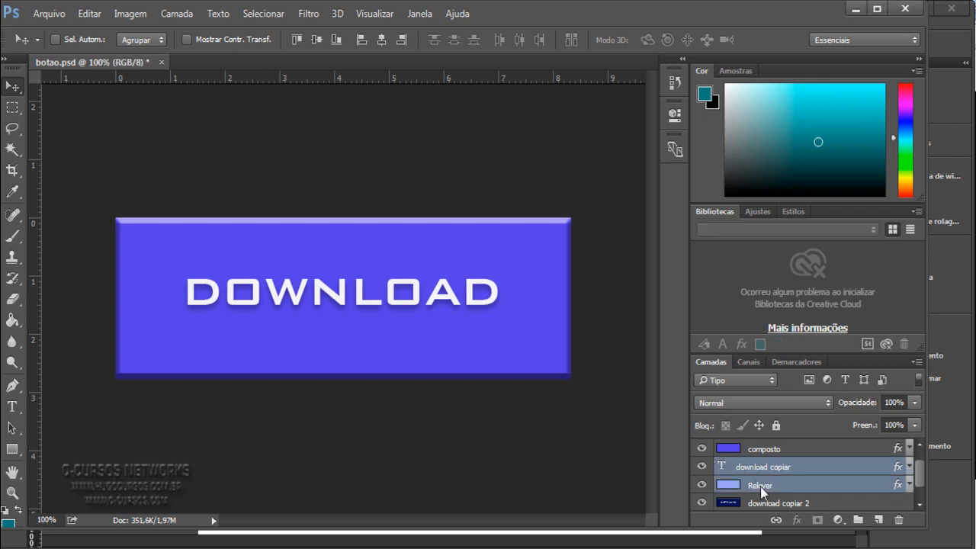
right_click(760, 484)
left_click(454, 539)
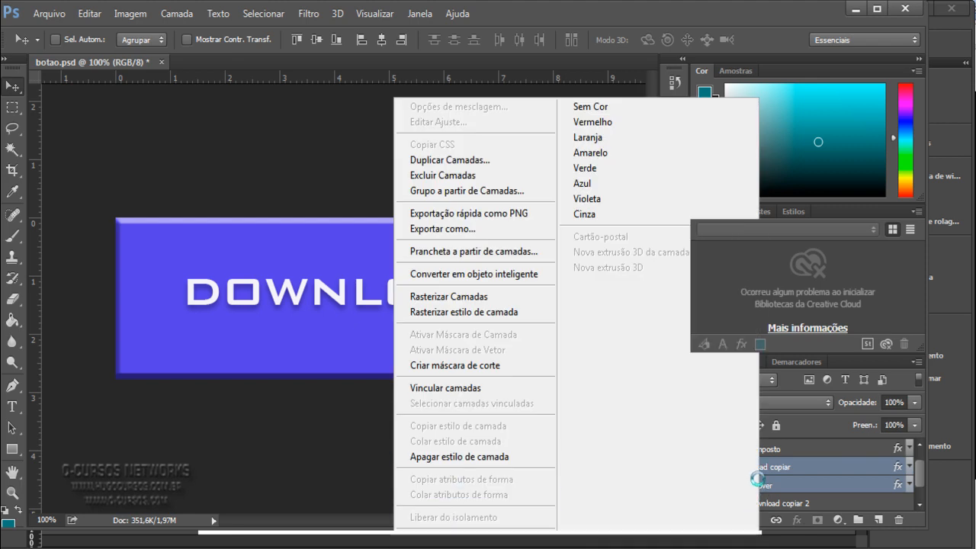
Step: Select the composto layer and save botao.psd with the merged state layers
scroll(775, 474, "up", 1)
left_click(769, 473)
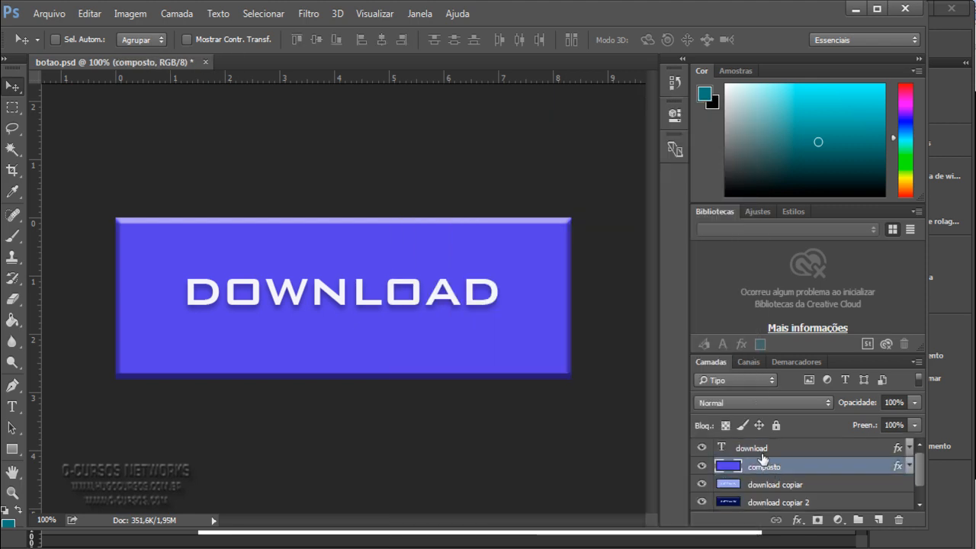
left_click(51, 14)
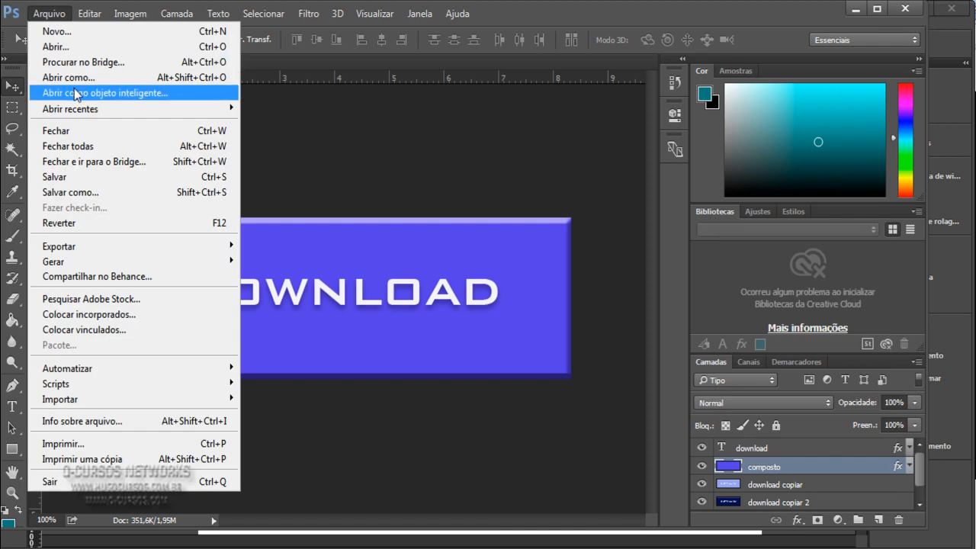
left_click(55, 176)
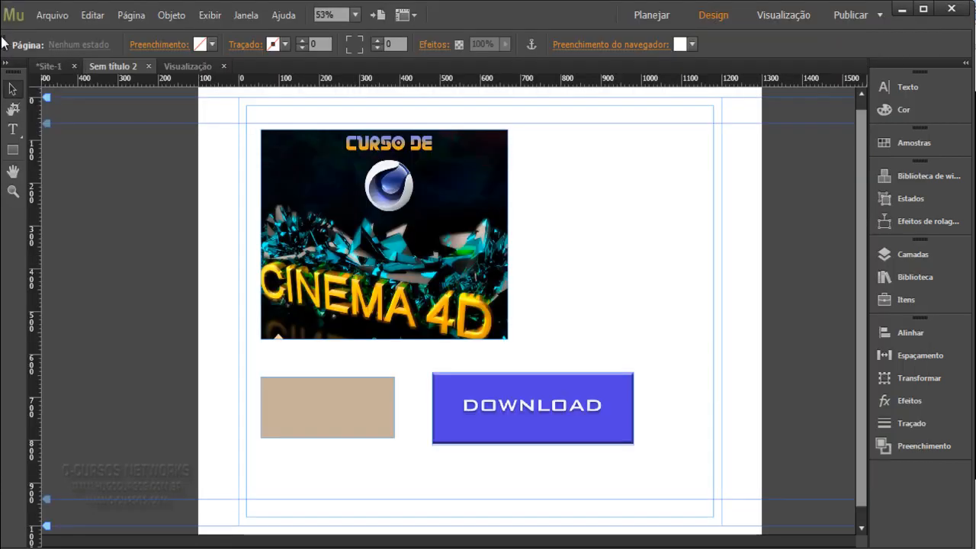
left_click(52, 15)
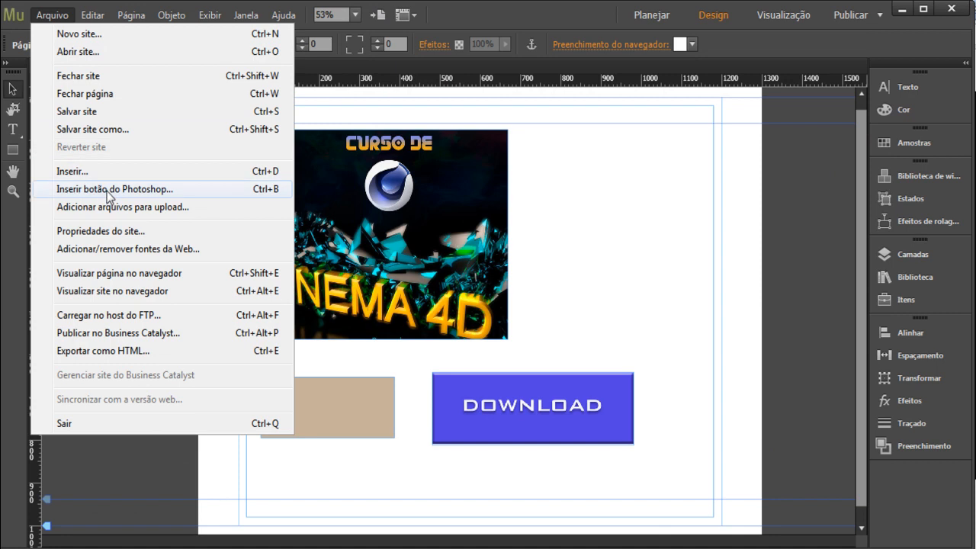
left_click(98, 191)
double_click(208, 176)
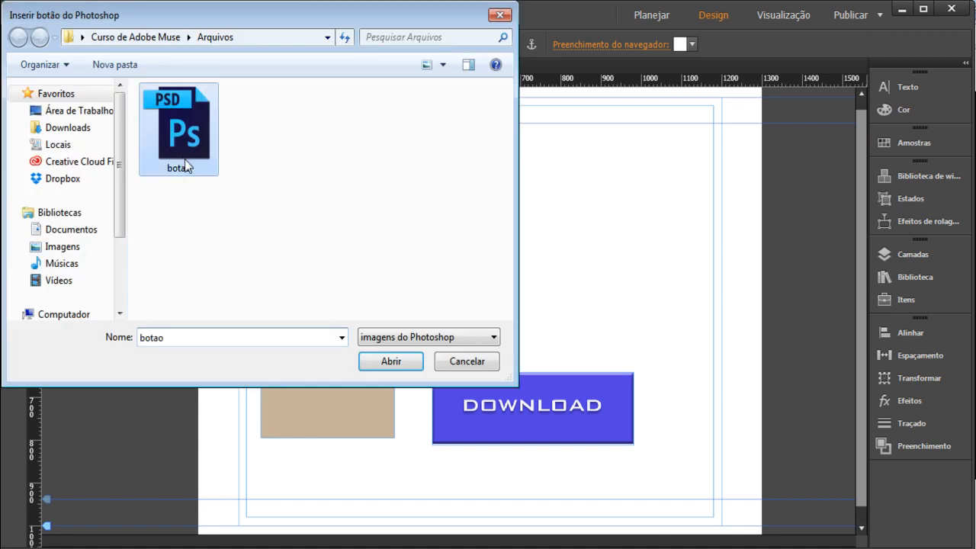
left_click(570, 263)
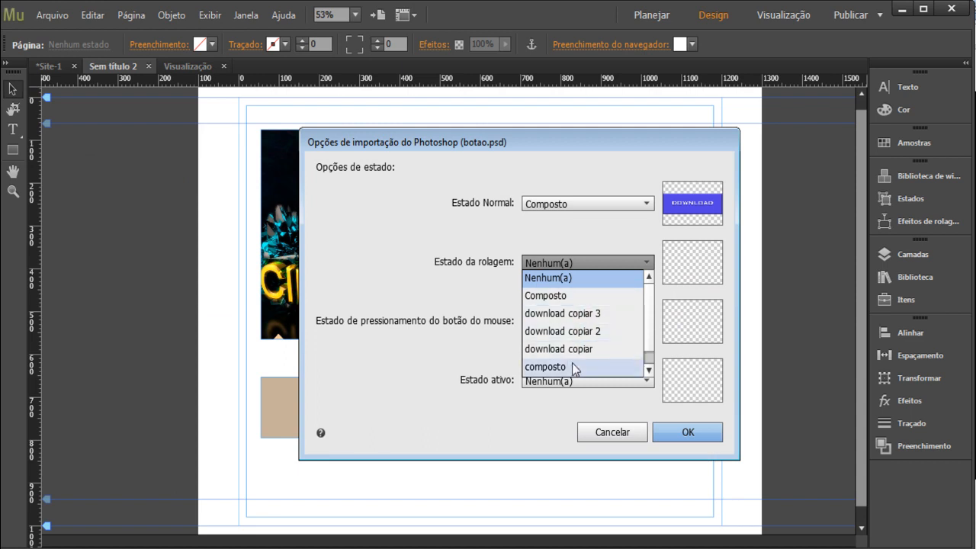
scroll(645, 341, "down", 1)
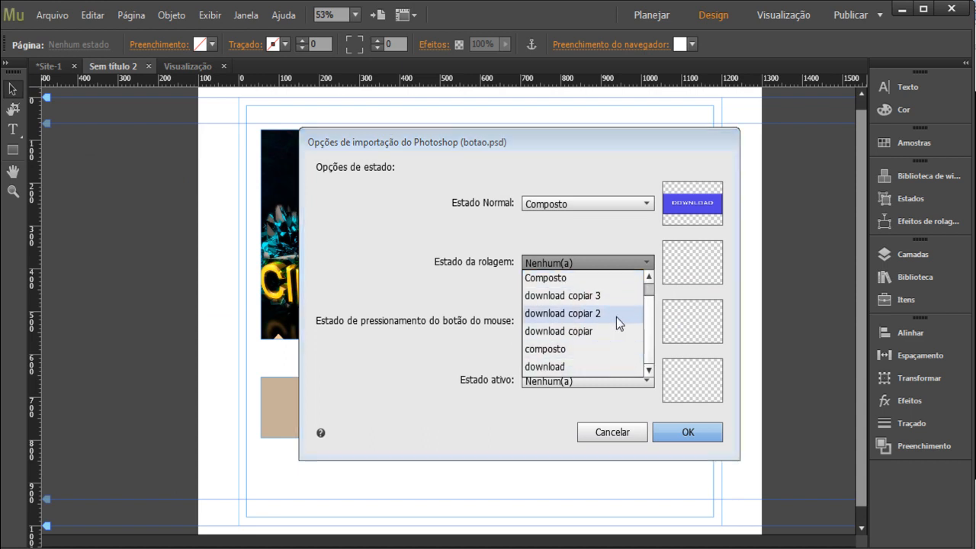
scroll(651, 314, "up", 1)
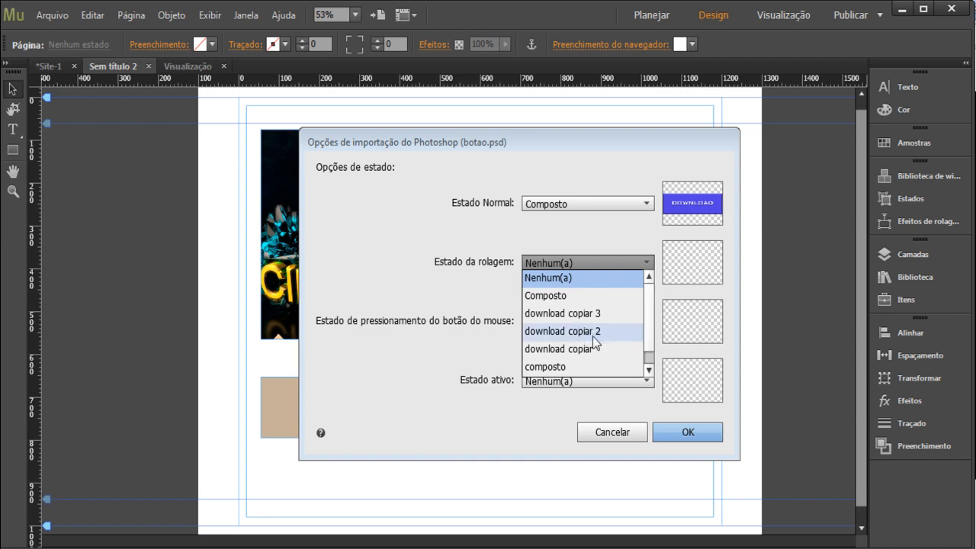
left_click(565, 328)
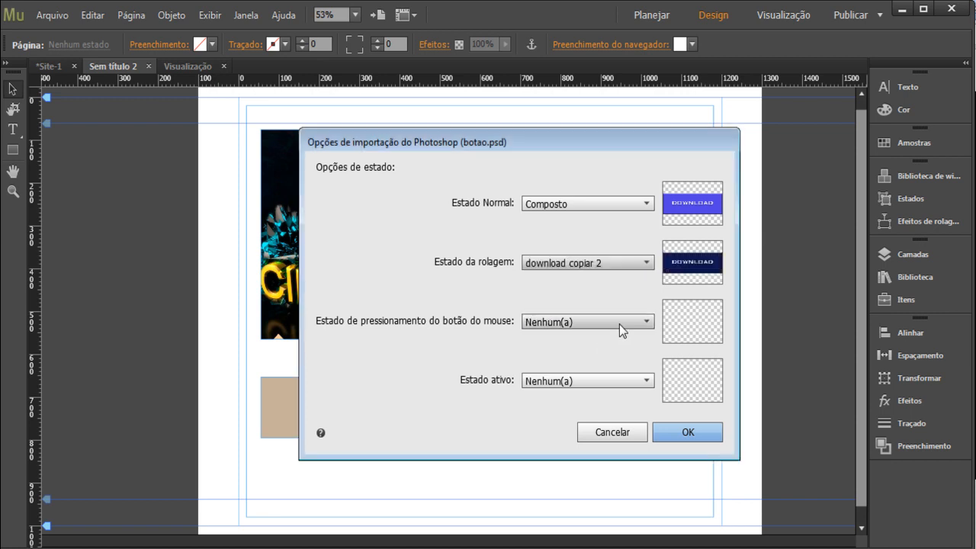
left_click(594, 262)
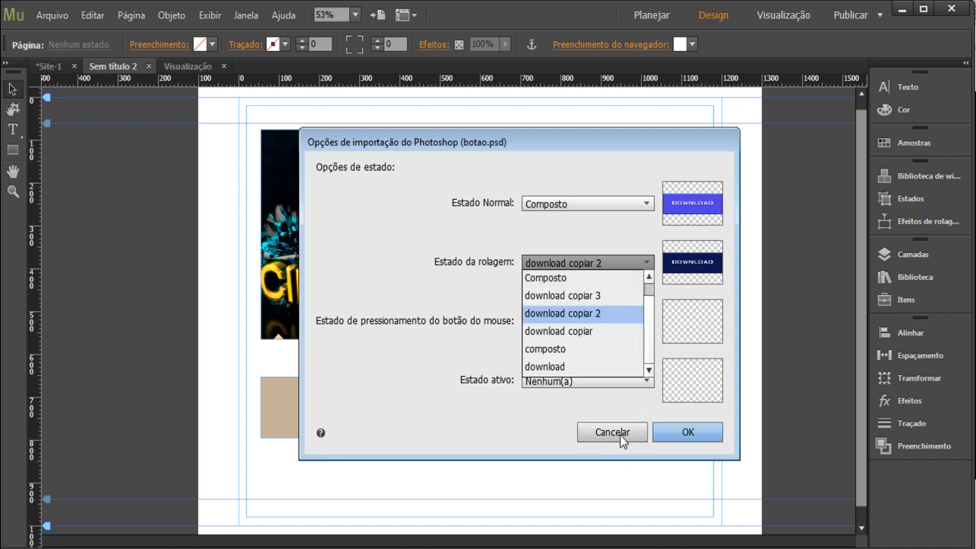
Step: Switch to Photoshop and rename the download copiar layer as Rolover
key("alt+Tab")
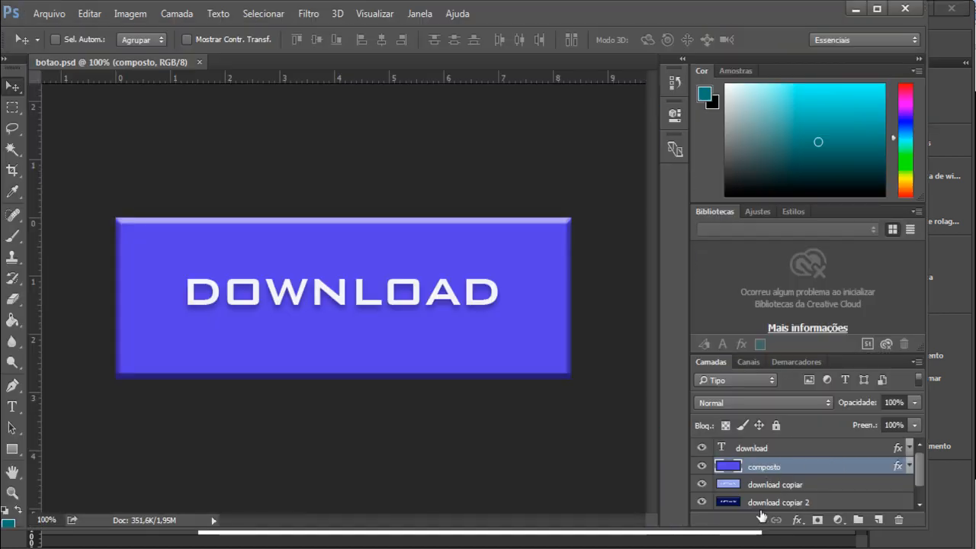
left_click(779, 489)
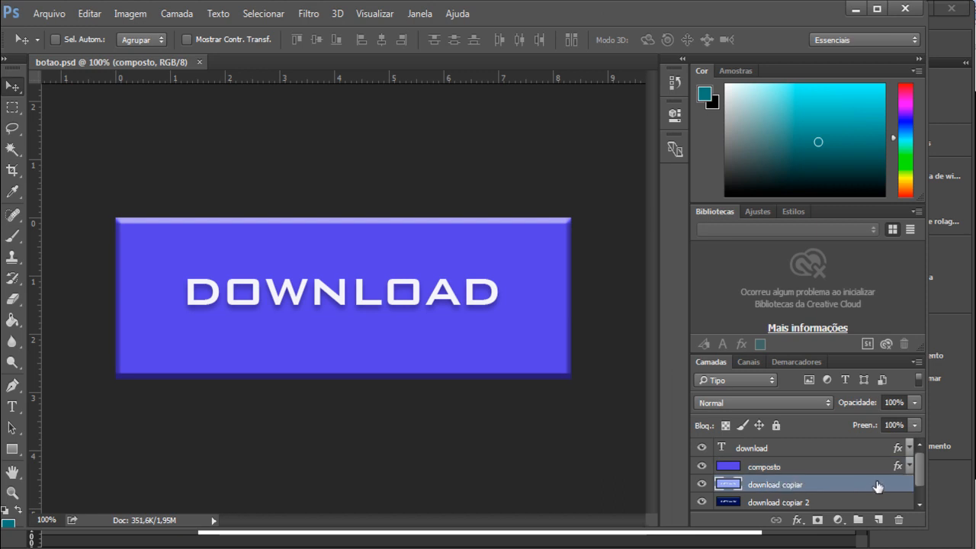
double_click(794, 485)
type("R")
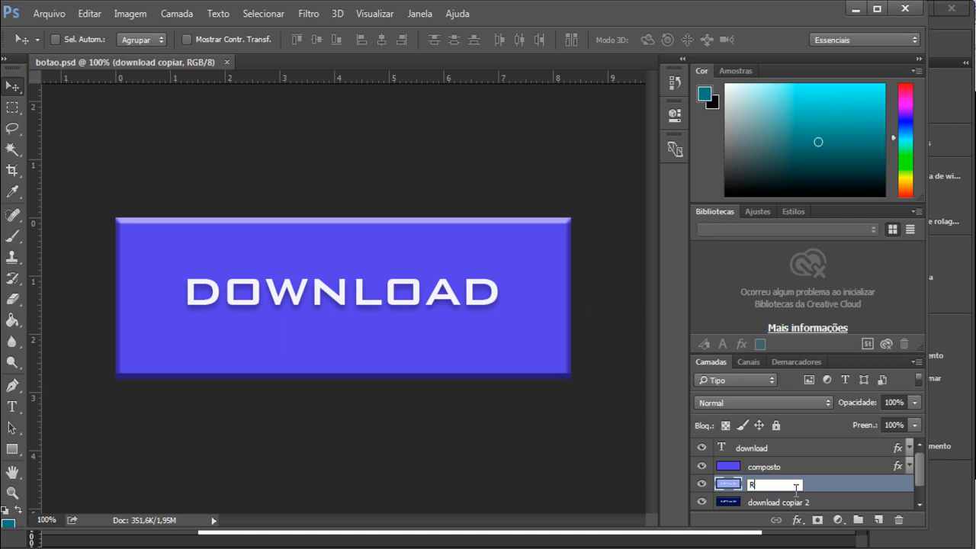
type("olover")
key("Return")
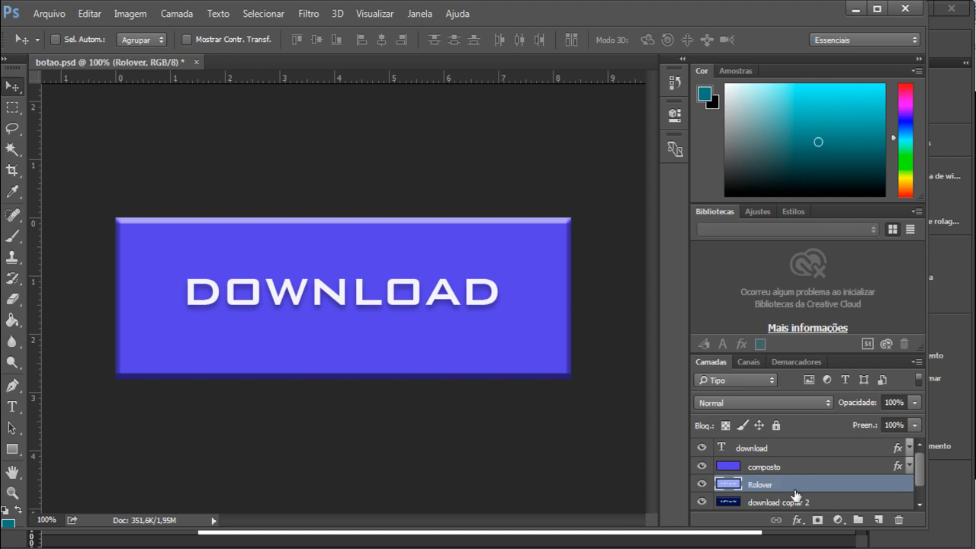
Step: Rename the download copiar 2 layer as acima
double_click(802, 502)
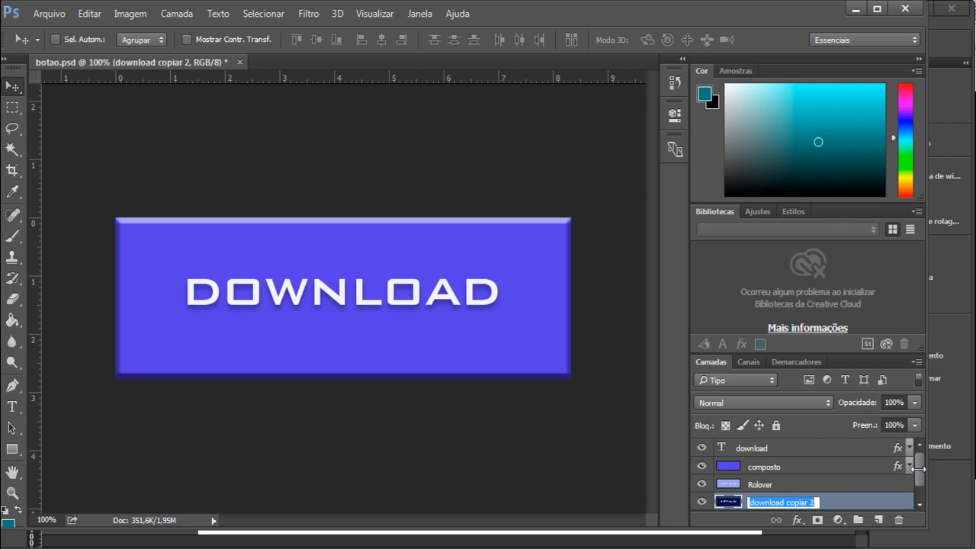
left_click(921, 493)
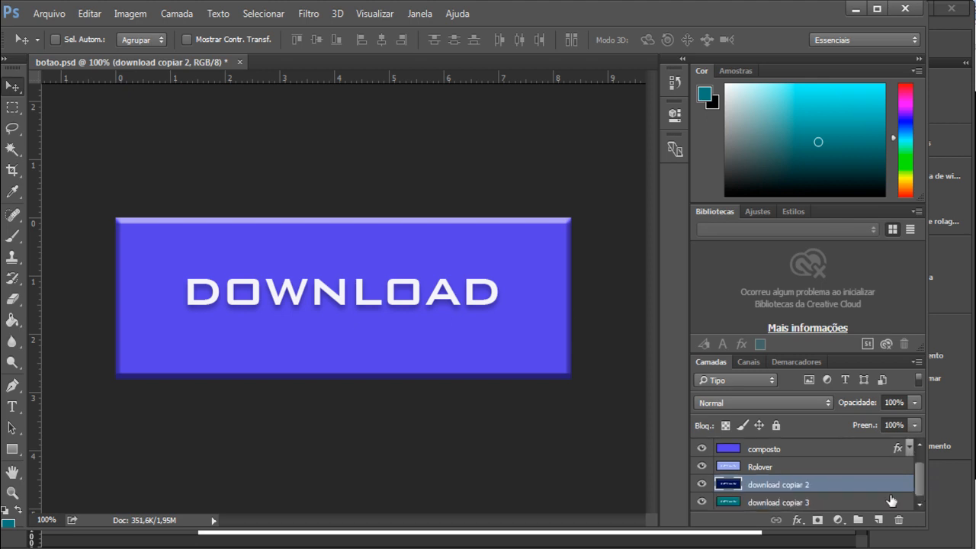
double_click(785, 487)
type("acima")
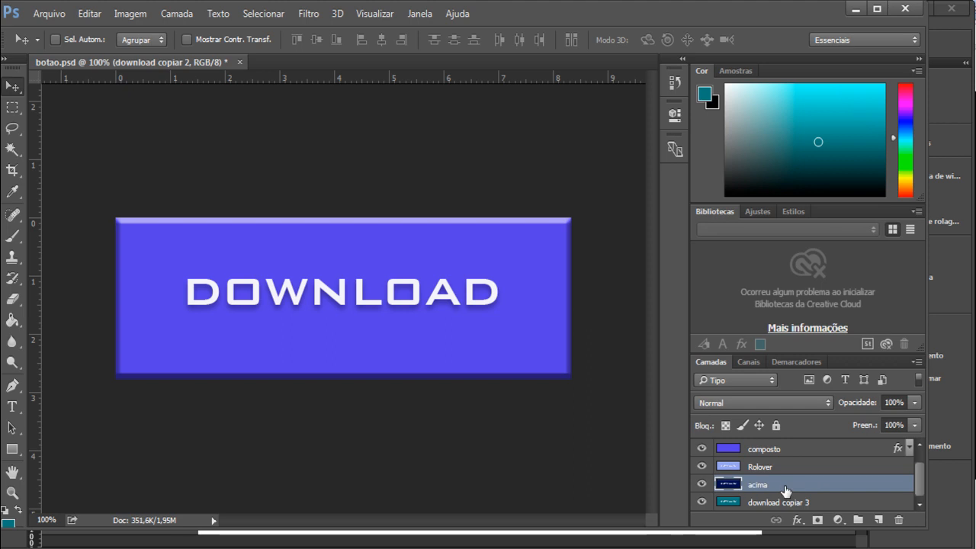
key("Return")
Step: Rename the download copiar 3 layer as ativo
double_click(792, 503)
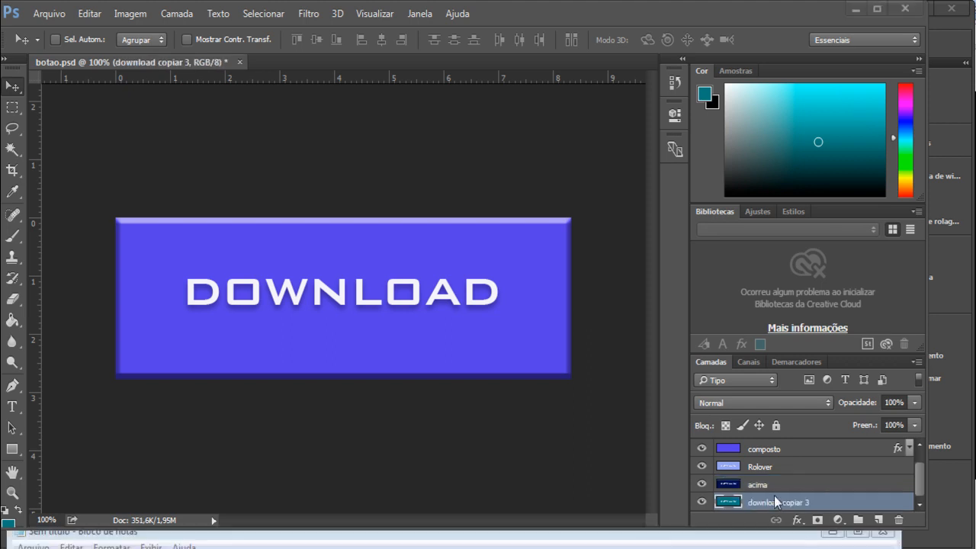
left_click(776, 501)
double_click(777, 503)
type("ativo")
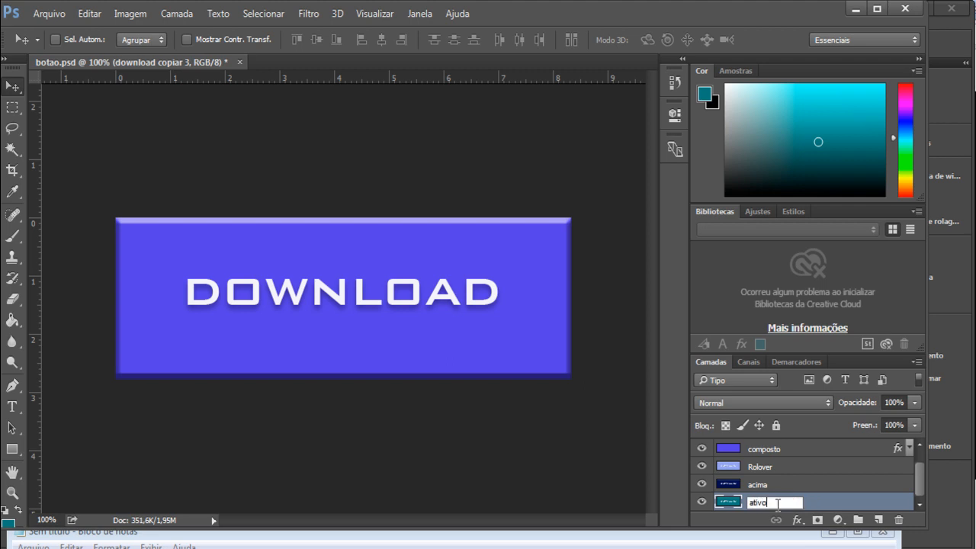
key("Return")
Step: Rename the acima layer as clique
double_click(755, 487)
type("clique")
key("Return")
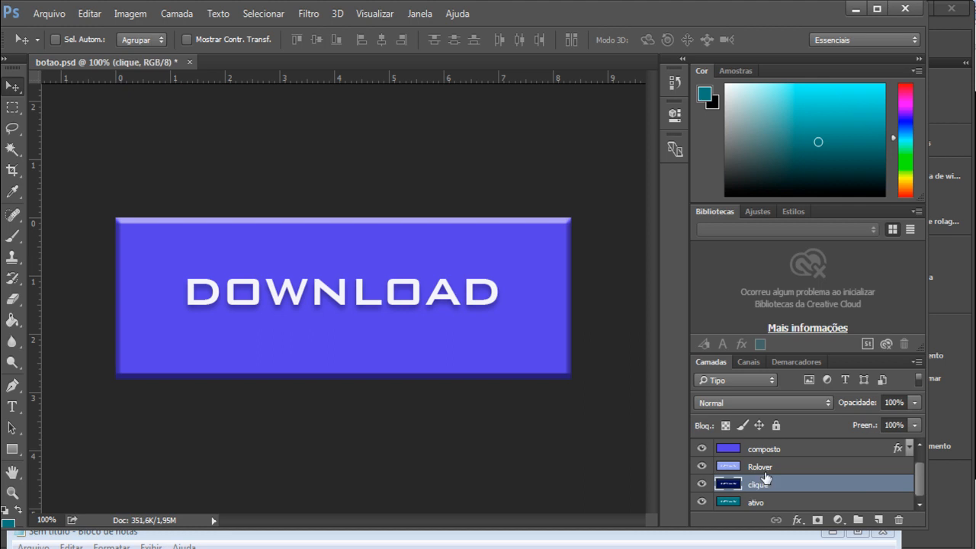
Step: Try to save botao.psd with the renamed state layers
left_click(49, 13)
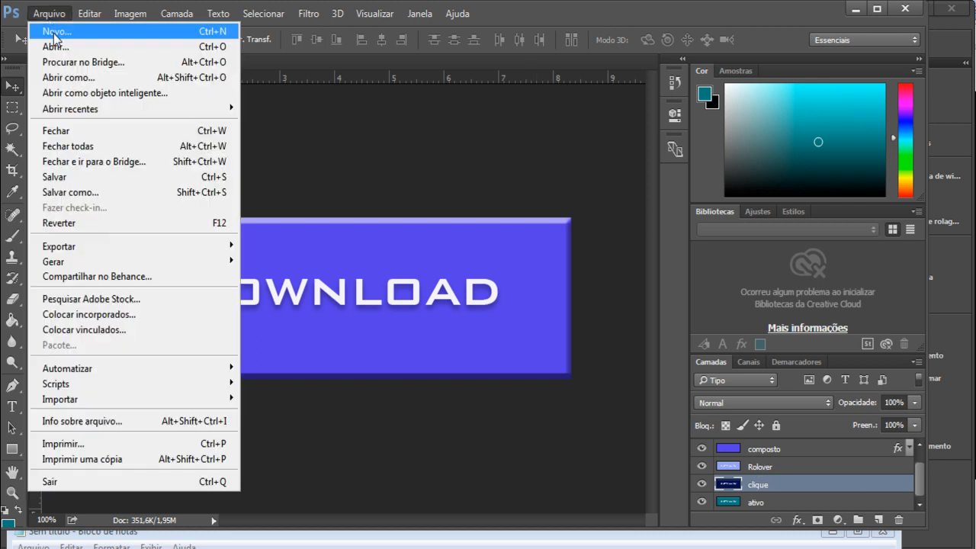
left_click(64, 193)
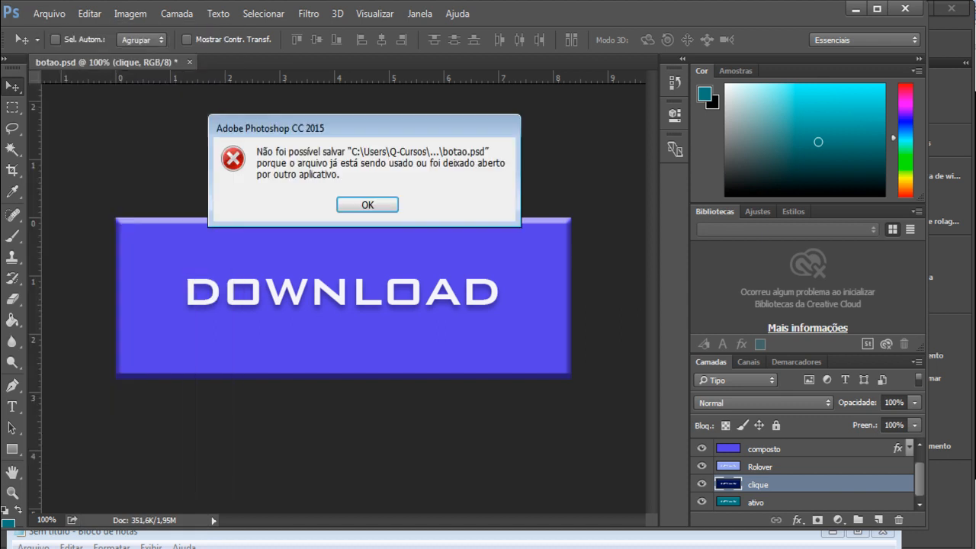
left_click(370, 211)
left_click(49, 13)
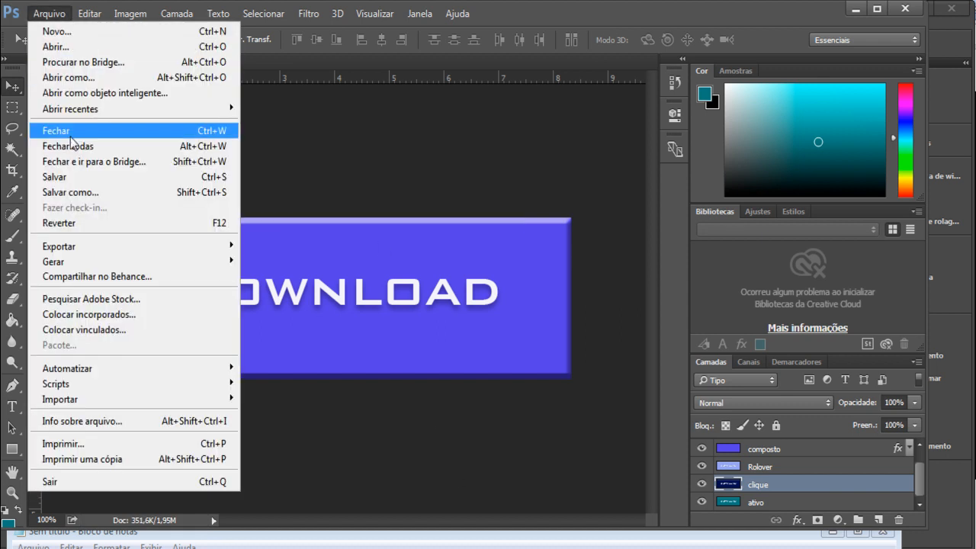
left_click(67, 177)
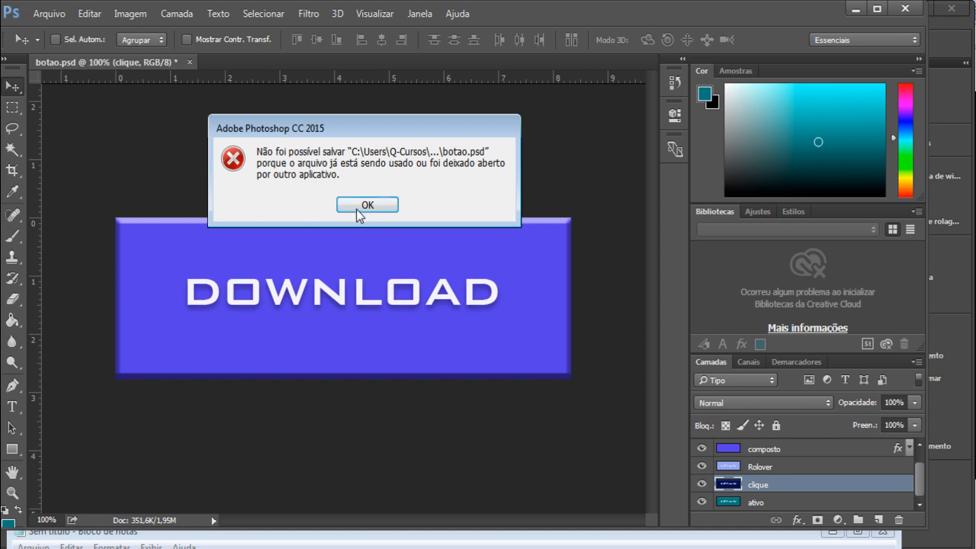
left_click(364, 208)
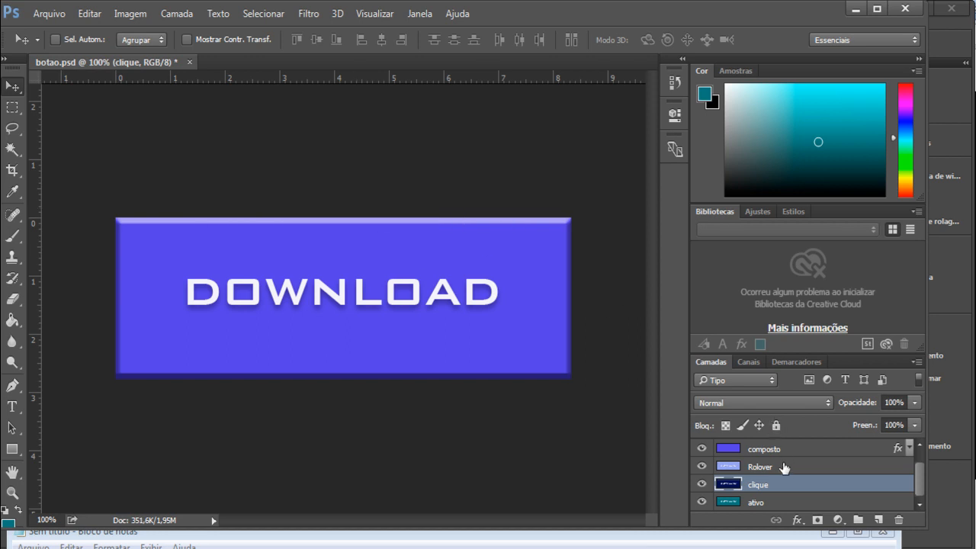
Step: Cancel the botao.psd import in Adobe Muse and save botao.psd in Photoshop with the composto layer selected
left_click(755, 449)
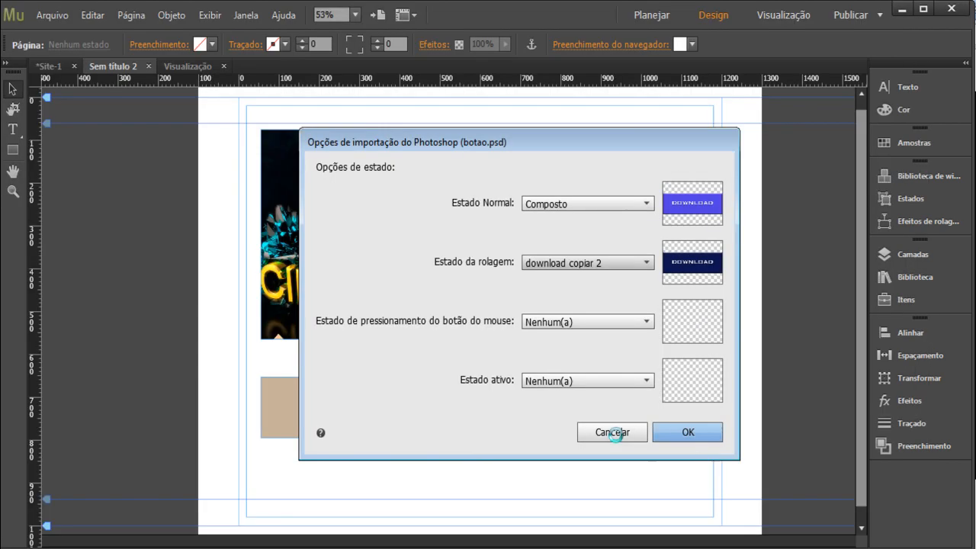
left_click(615, 433)
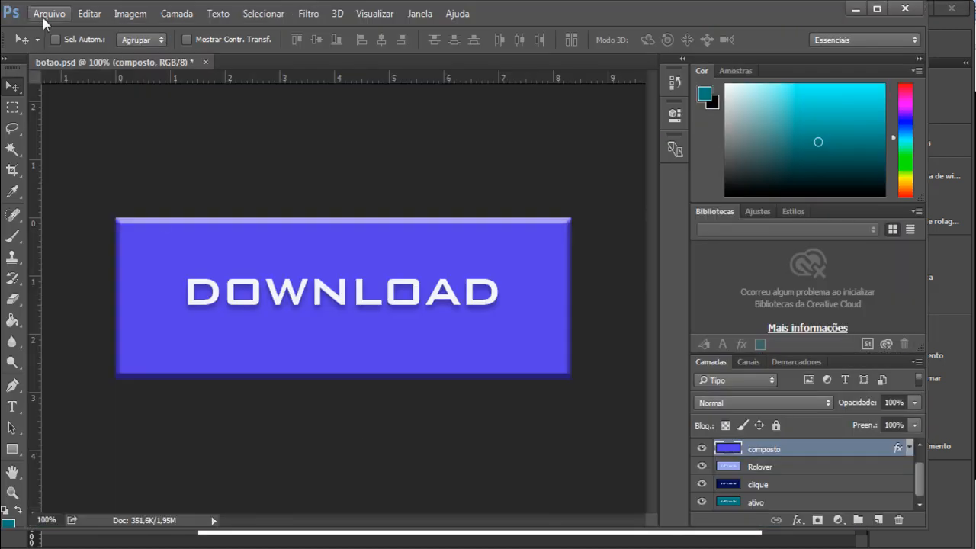
left_click(46, 14)
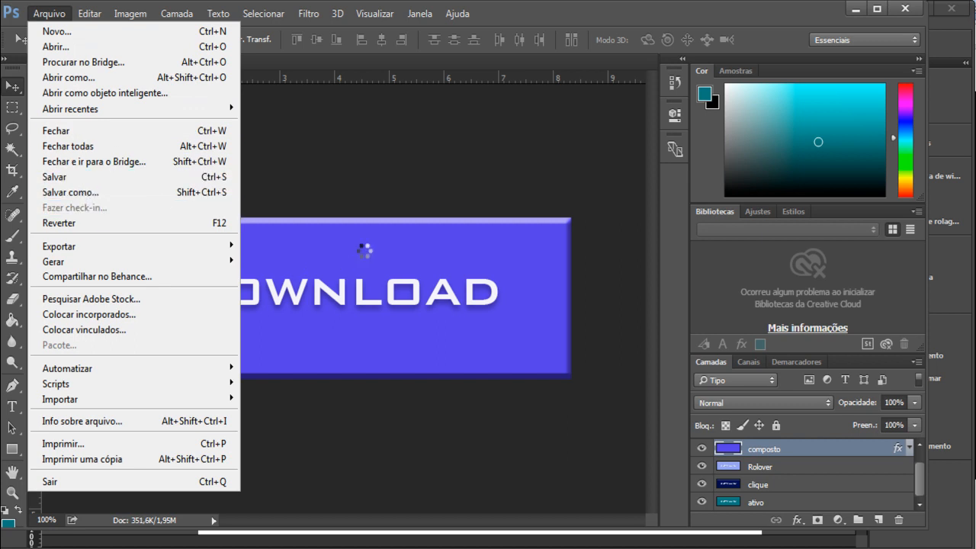
left_click(839, 488)
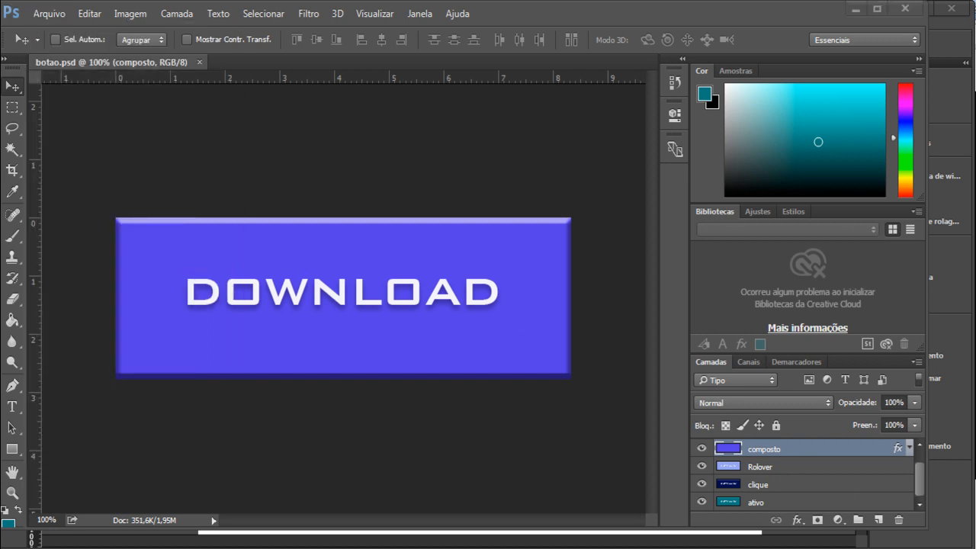